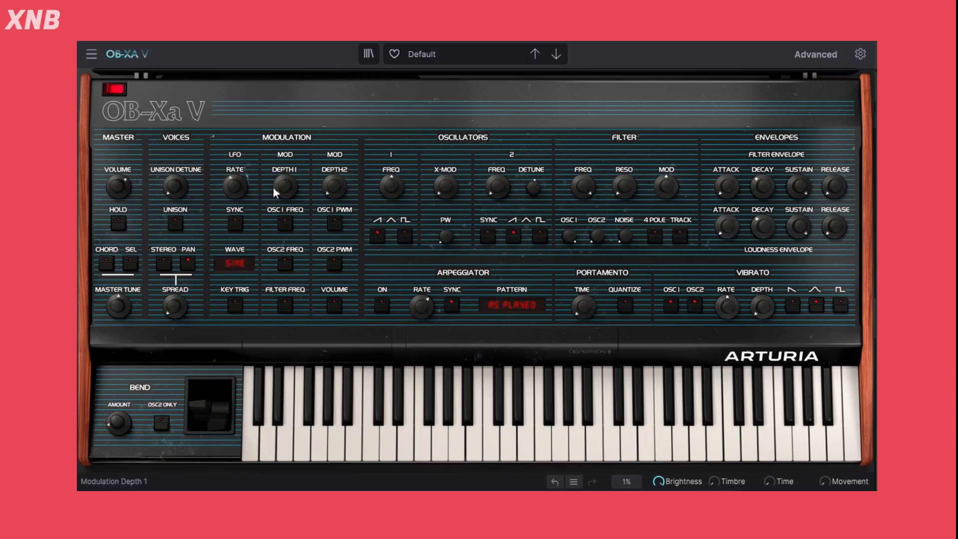
Step: Load the Default preset from the Template category
mouse_move(279, 192)
left_click(465, 50)
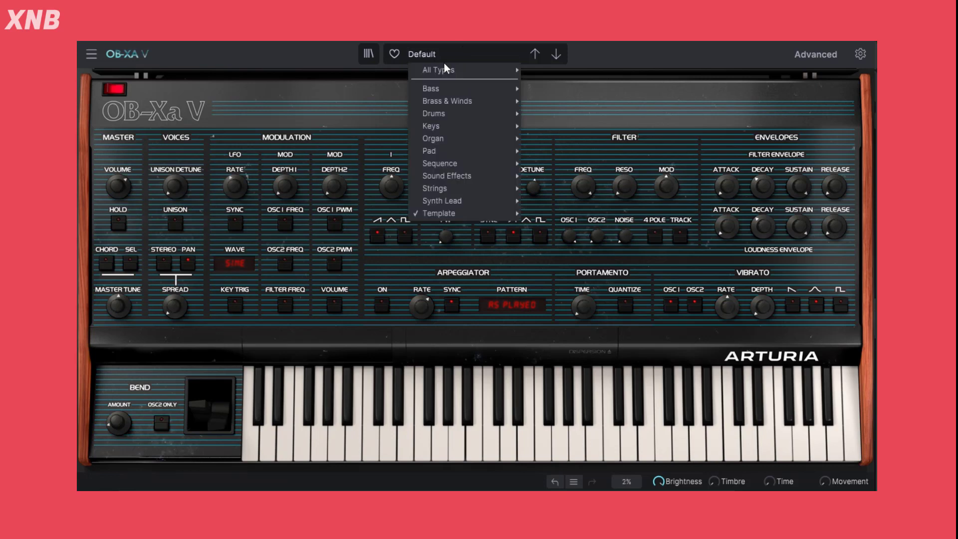
mouse_move(462, 213)
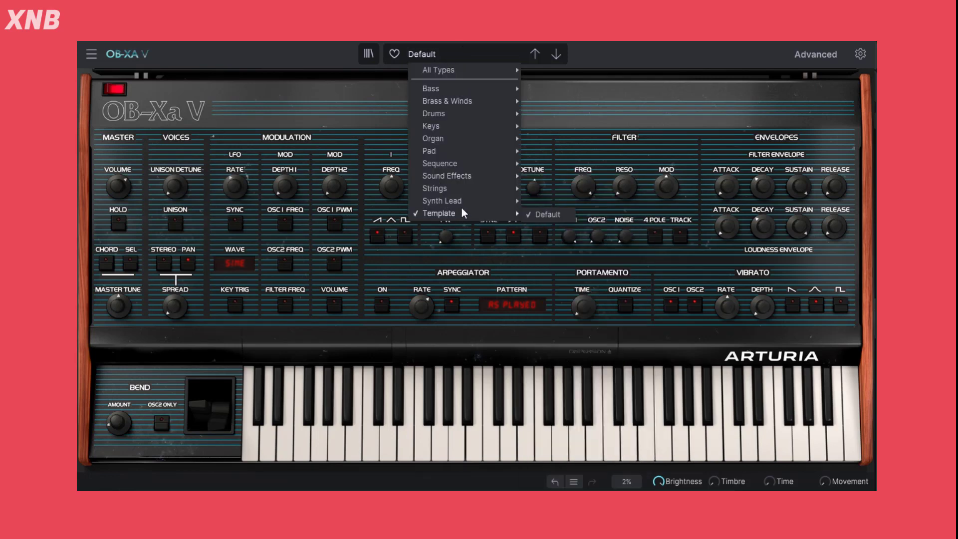
left_click(540, 215)
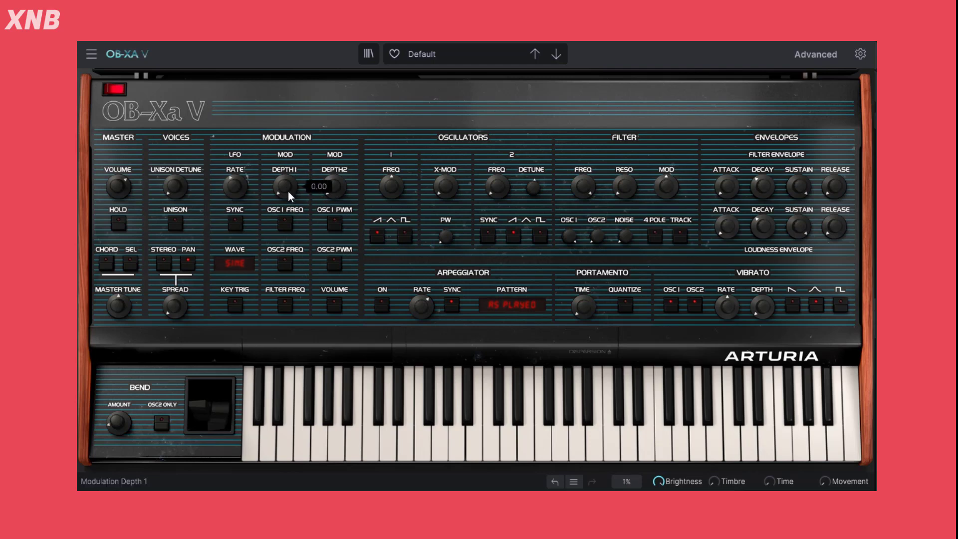
Step: Raise modulation depth 1 and route the LFO to oscillator 1's frequency
left_click_drag(289, 190, 289, 188)
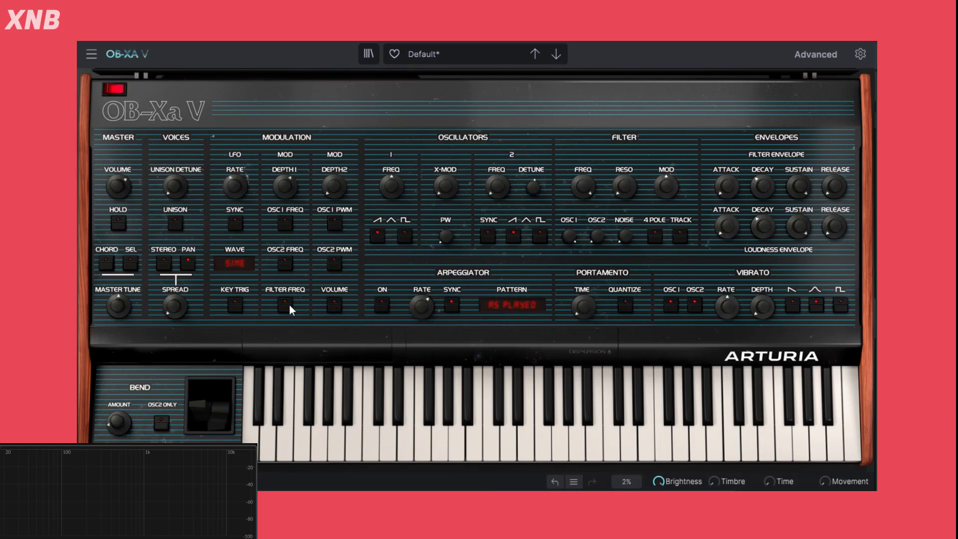
left_click_drag(571, 191, 572, 177)
left_click(284, 222)
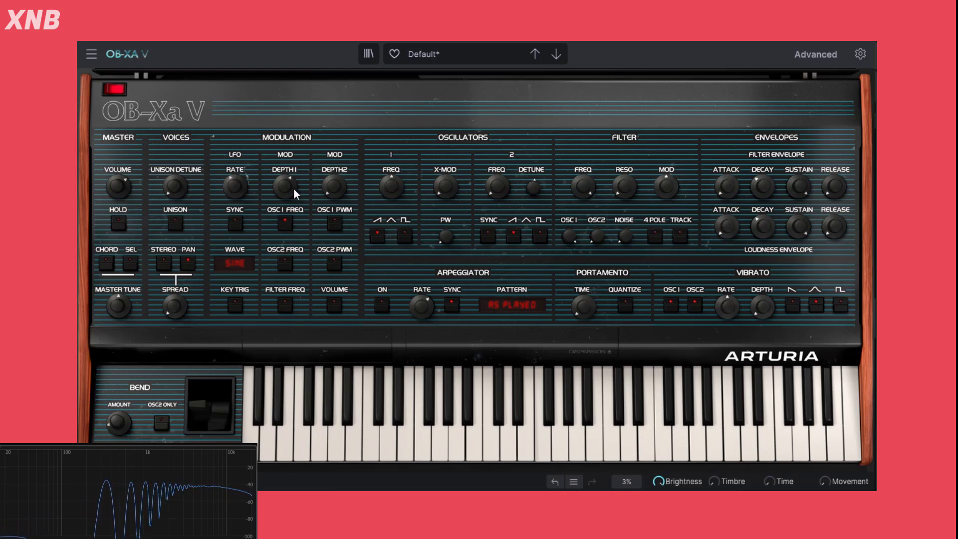
Step: Route the LFO to oscillator 2's frequency instead of oscillator 1's and adjust oscillator 2's level in the mix
mouse_move(287, 190)
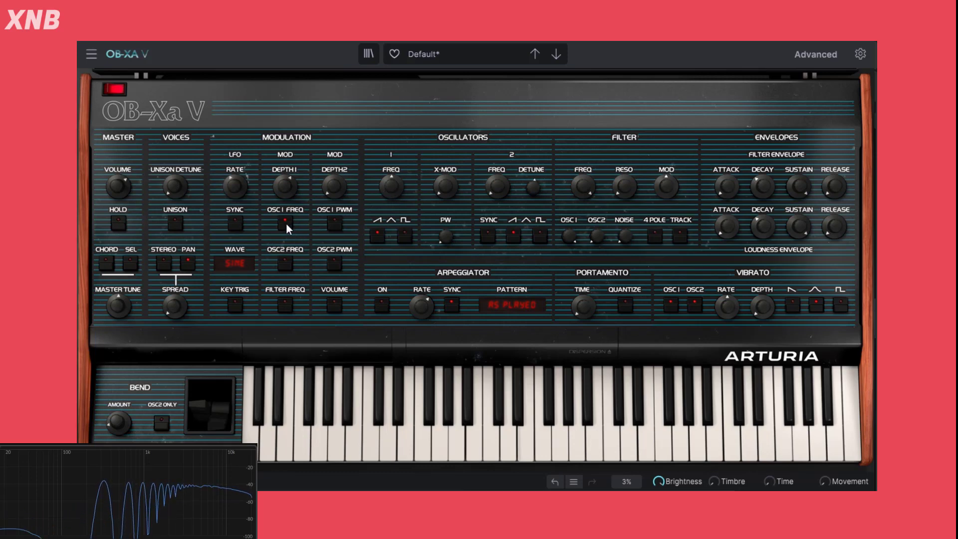
left_click(287, 261)
mouse_move(594, 238)
left_mouse_down()
mouse_move(595, 250)
mouse_move(596, 236)
left_mouse_up()
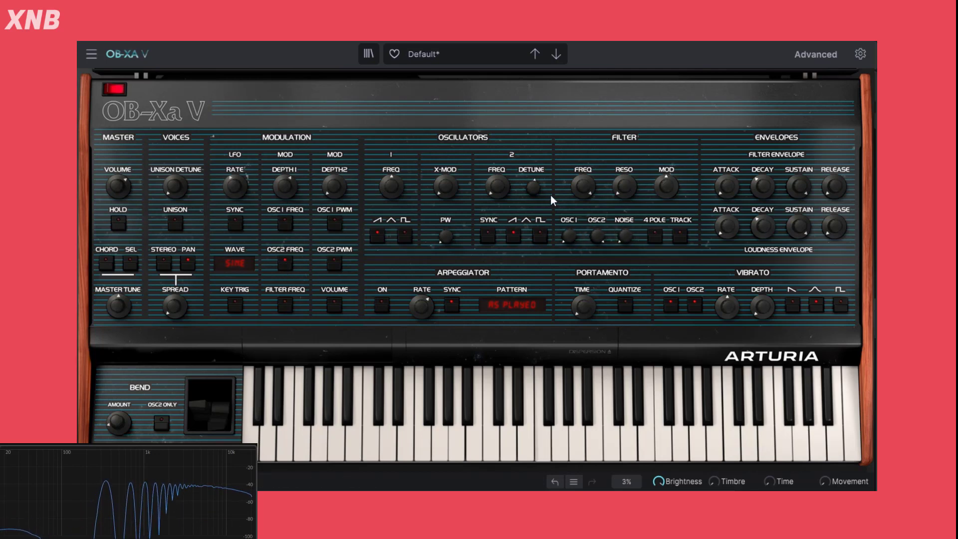
Step: Tune oscillator 2 to 12 semitones and also route the LFO to oscillator 1's frequency
left_click_drag(504, 188, 504, 186)
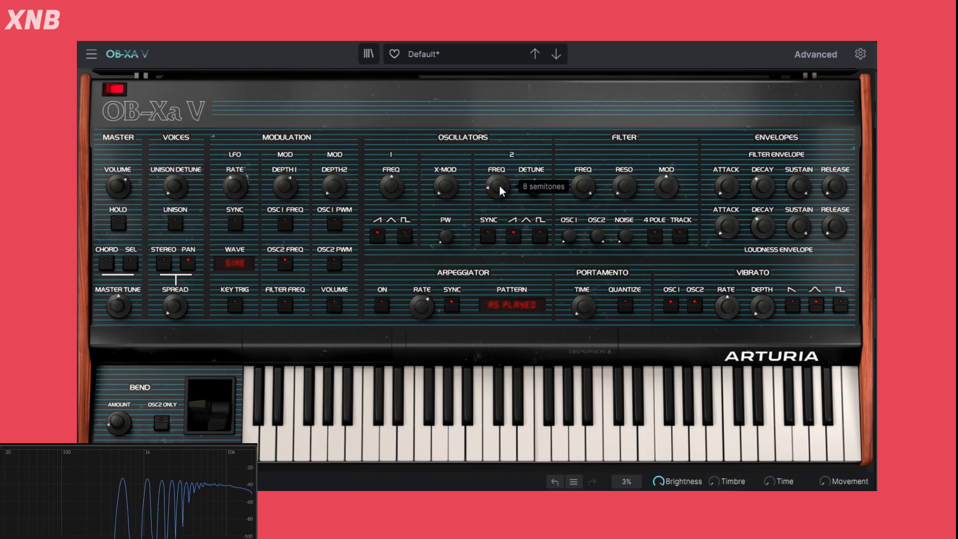
scroll(499, 185, "up", 4)
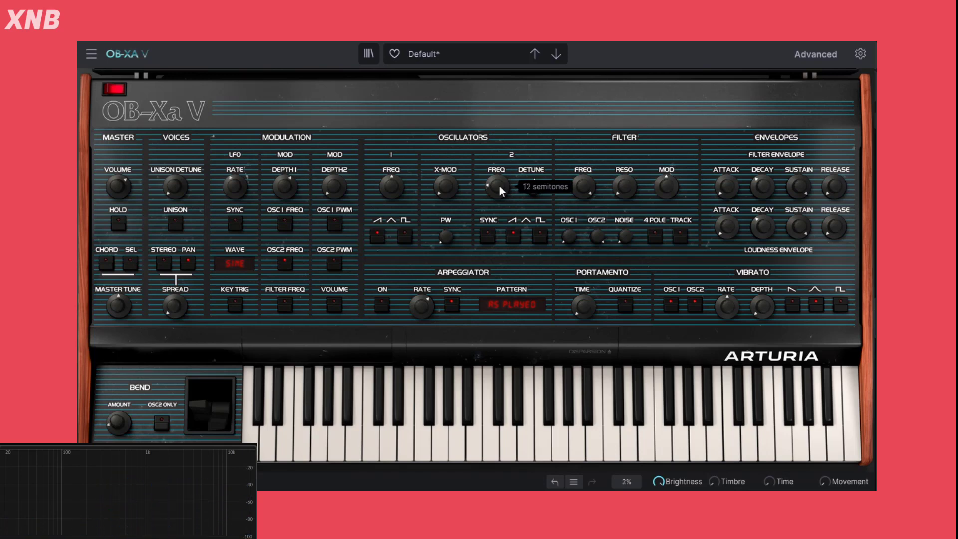
left_click(279, 225)
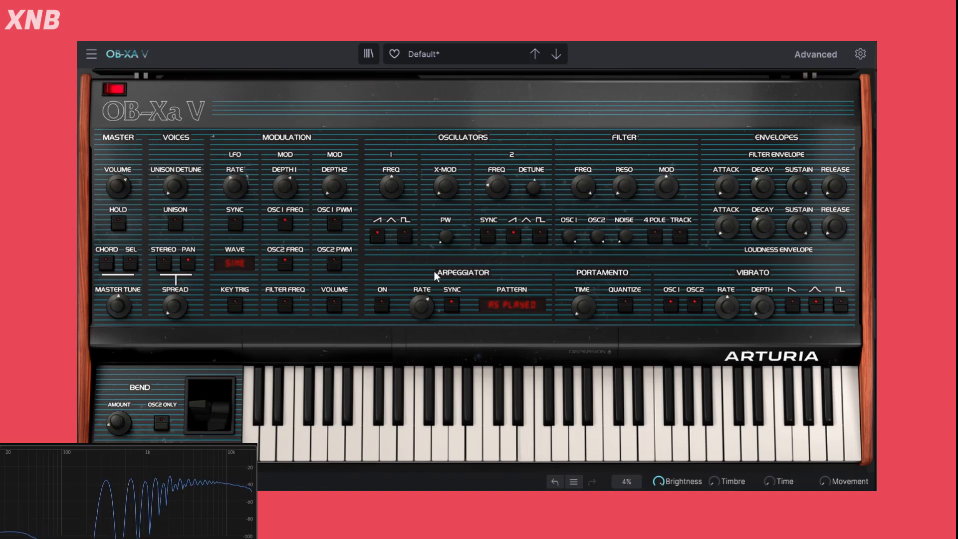
Step: Switch the LFO routing from both oscillator frequencies to the filter frequency and turn oscillator 2's level down
left_click(283, 225)
left_click(285, 264)
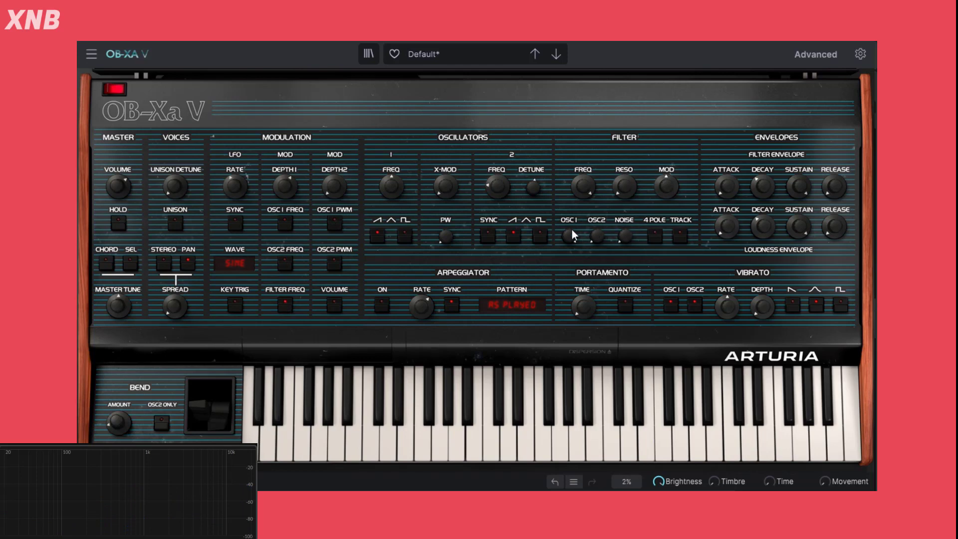
left_click_drag(597, 235, 597, 284)
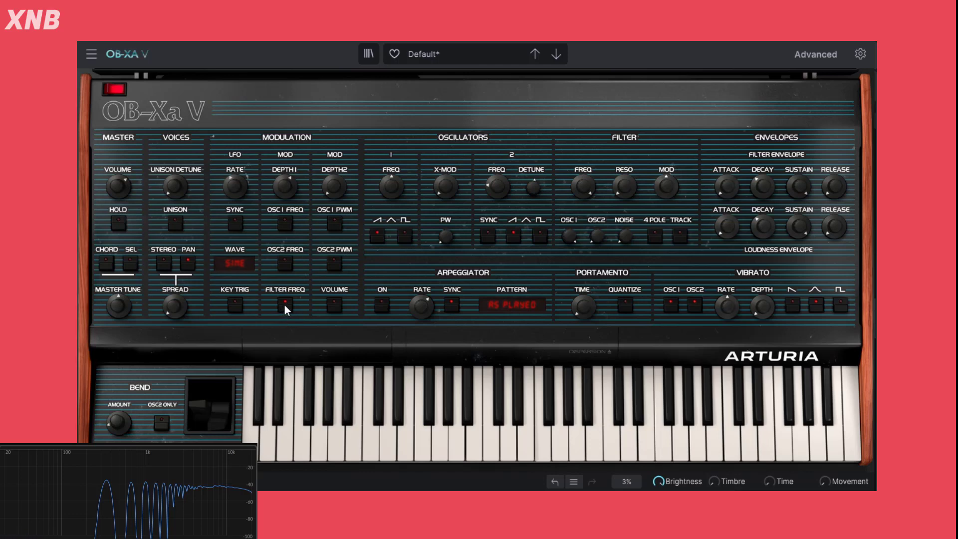
Step: Adjust the filter's cutoff frequency to hear the LFO modulating it
mouse_move(583, 186)
left_mouse_down()
mouse_move(583, 204)
mouse_move(583, 178)
left_mouse_up()
left_click_drag(588, 193, 588, 193)
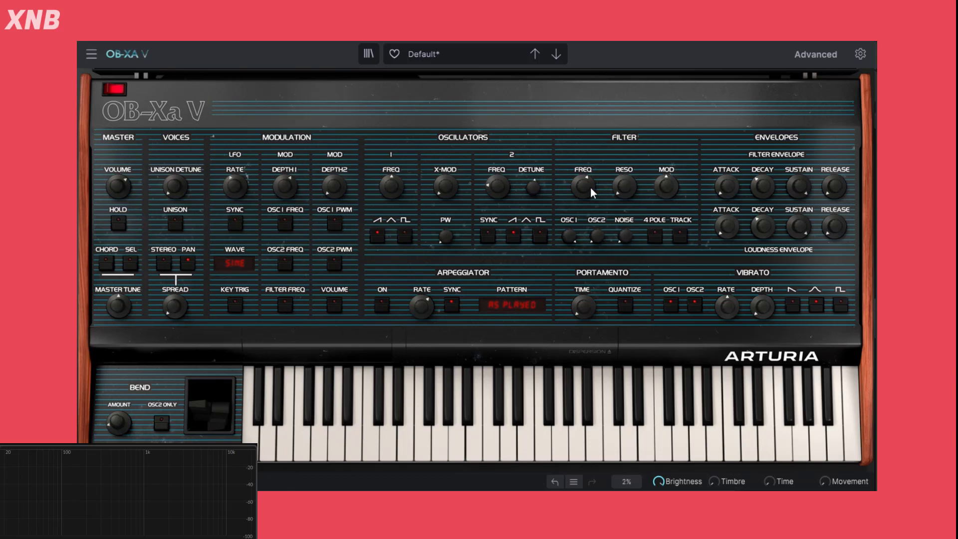
mouse_move(584, 186)
Step: Vary the LFO rate, sync it to tempo, and sweep the synced rate through divisions such as 1/6 and 1/12 bars
mouse_move(241, 187)
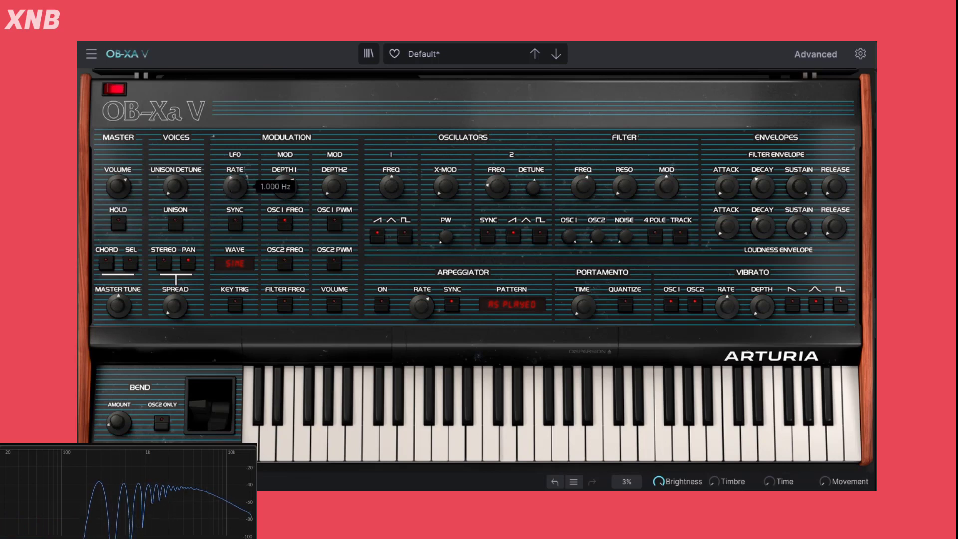
mouse_move(235, 186)
left_mouse_down()
mouse_move(235, 165)
mouse_move(235, 186)
mouse_move(235, 176)
left_mouse_up()
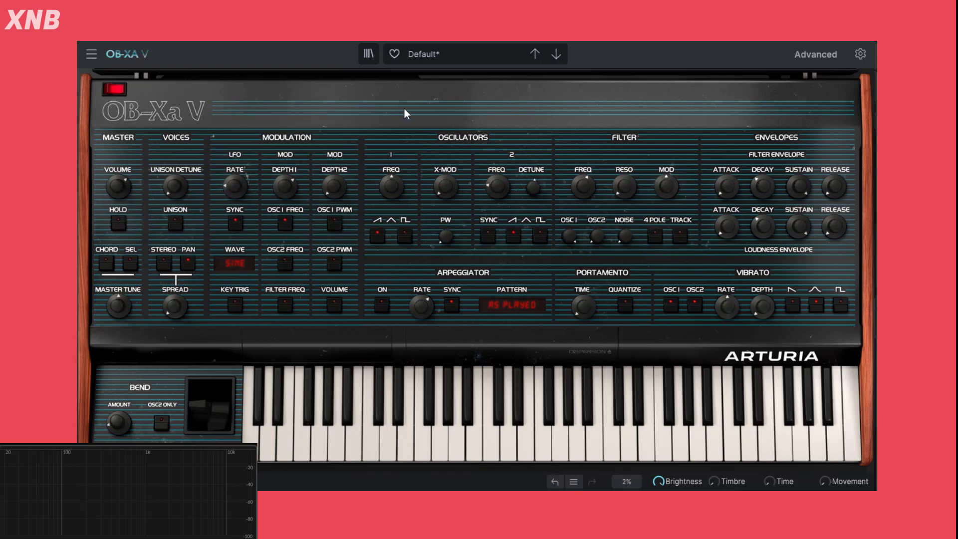
mouse_move(260, 190)
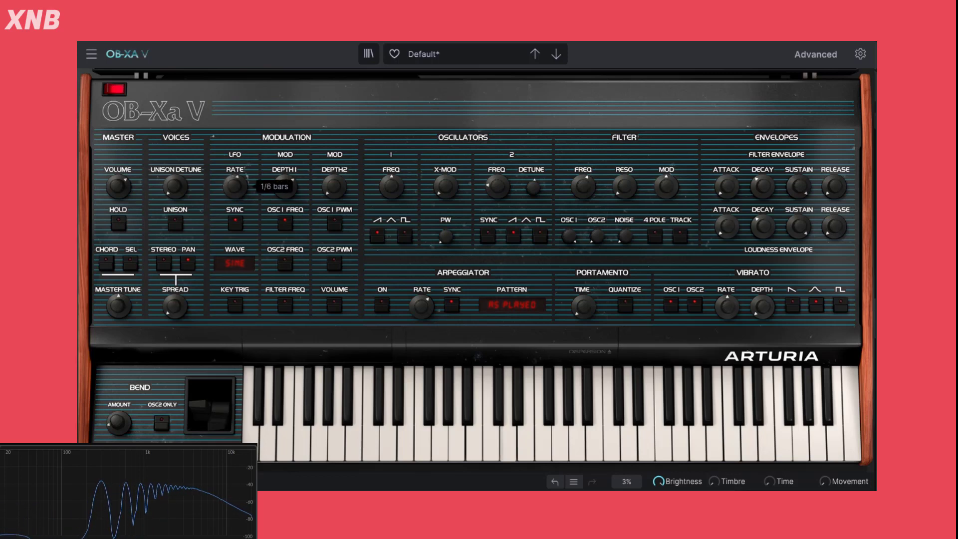
scroll(235, 187, "up", 2)
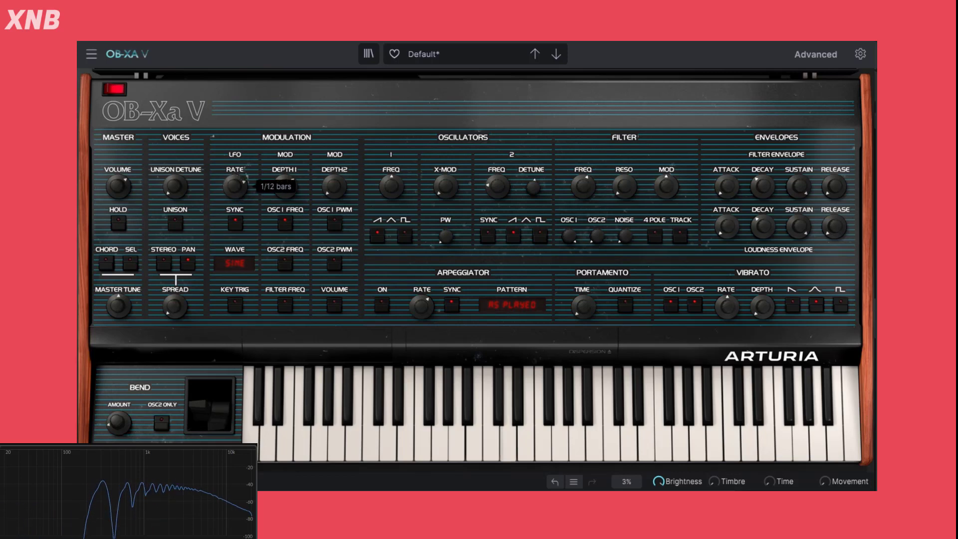
scroll(234, 187, "up", 1)
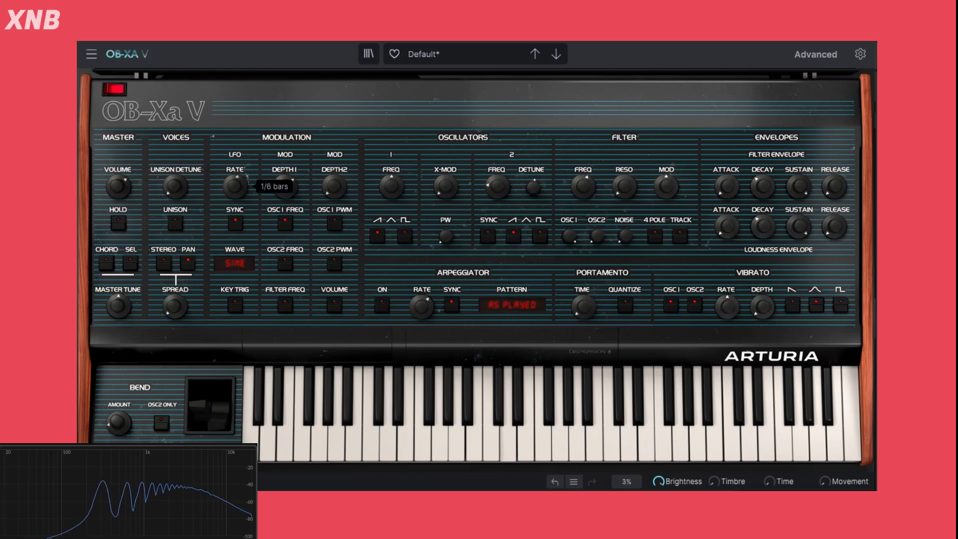
scroll(234, 187, "down", 3)
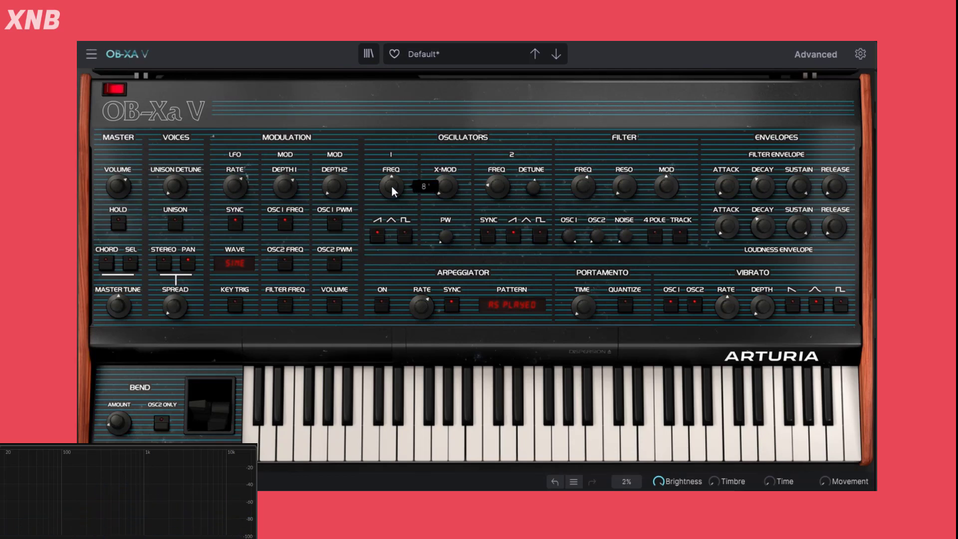
Step: Route the LFO to the filter frequency instead of oscillator 1's frequency and slow down the synced LFO rate
left_click(238, 265)
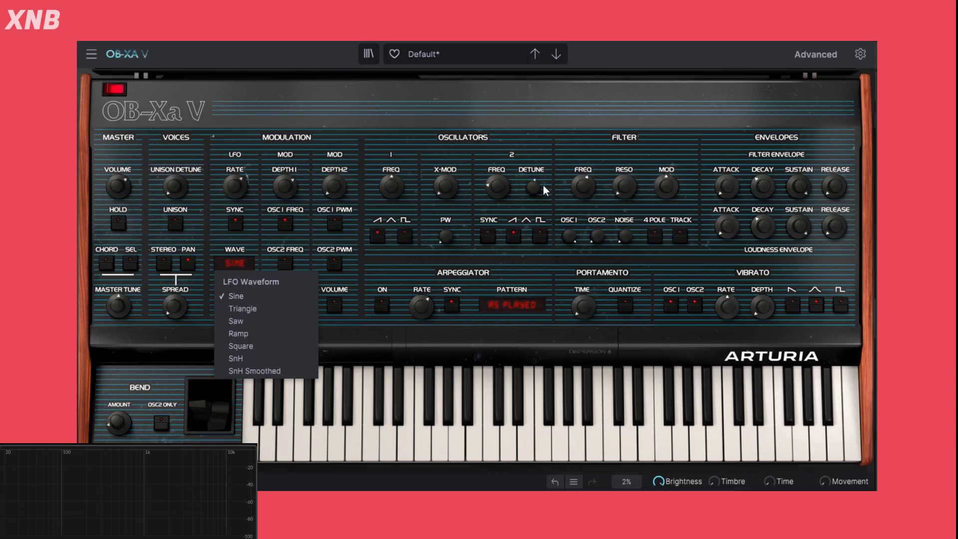
left_click(555, 155)
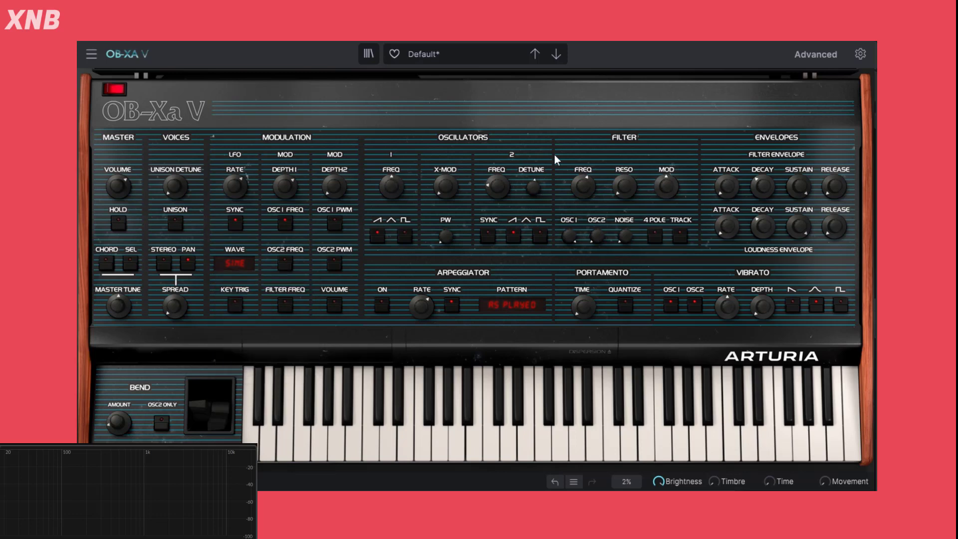
left_click(285, 223)
left_click(286, 303)
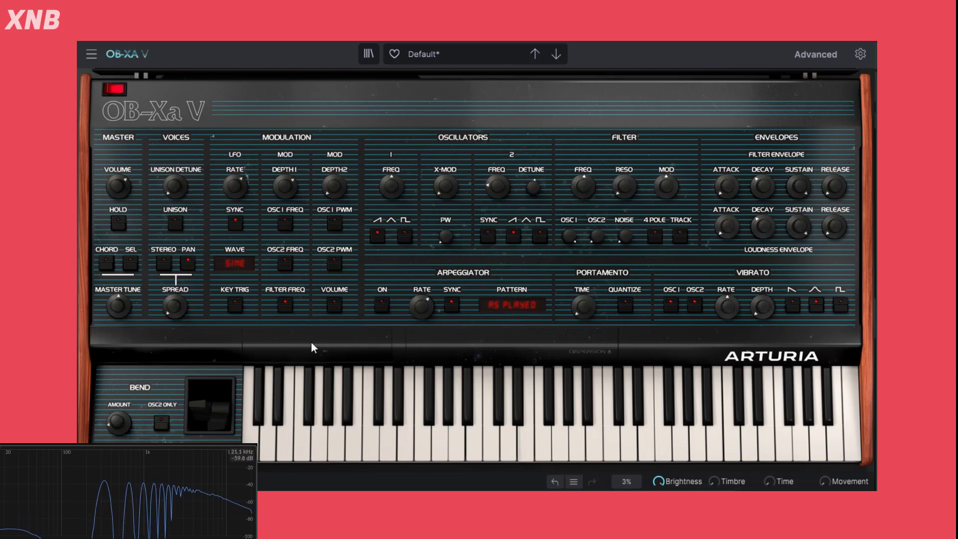
left_click_drag(236, 188, 236, 207)
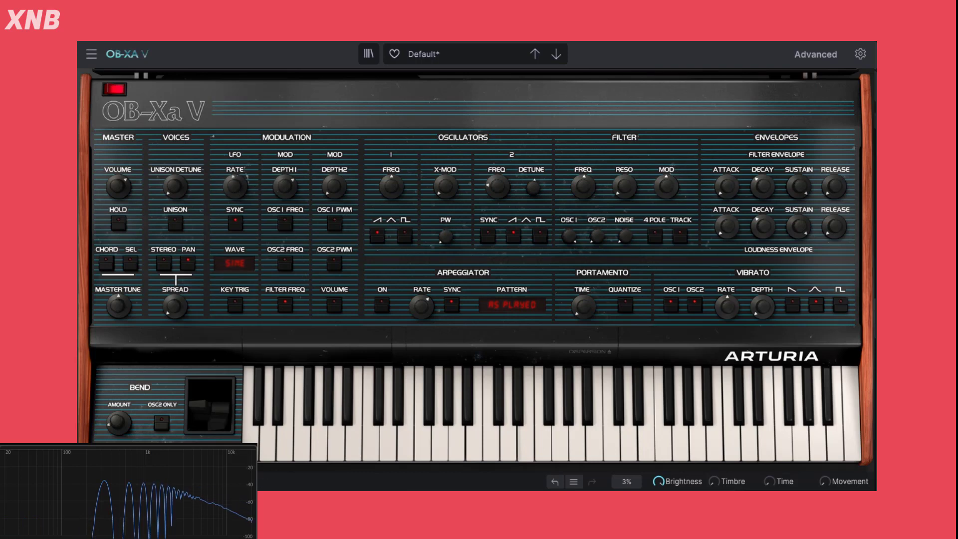
Step: Set the LFO waveform to Triangle and increase modulation depth 1
left_click(244, 261)
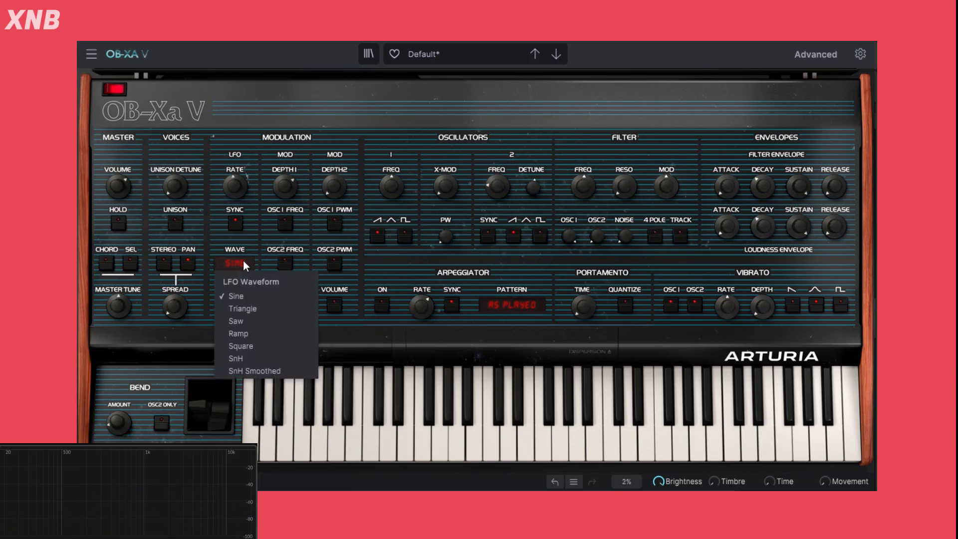
left_click(257, 310)
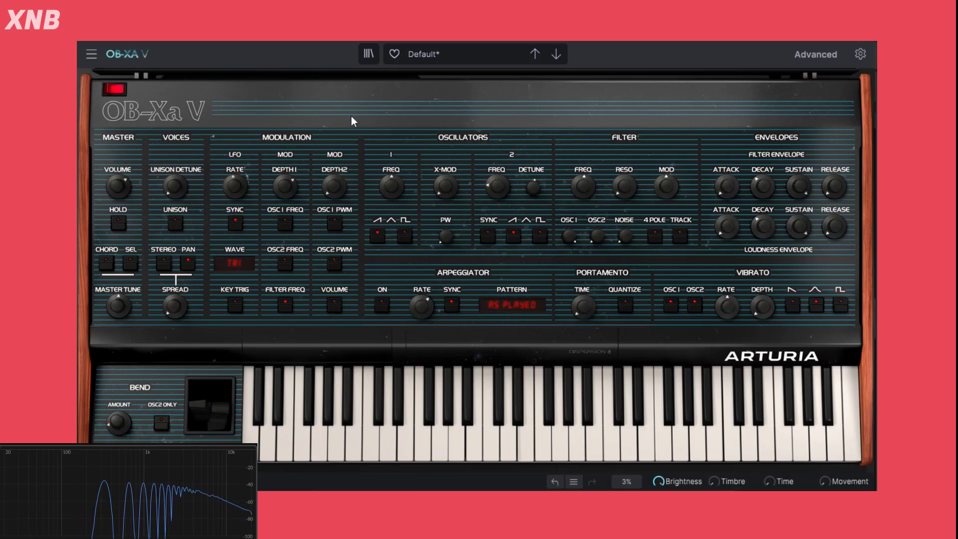
left_click_drag(285, 187, 285, 180)
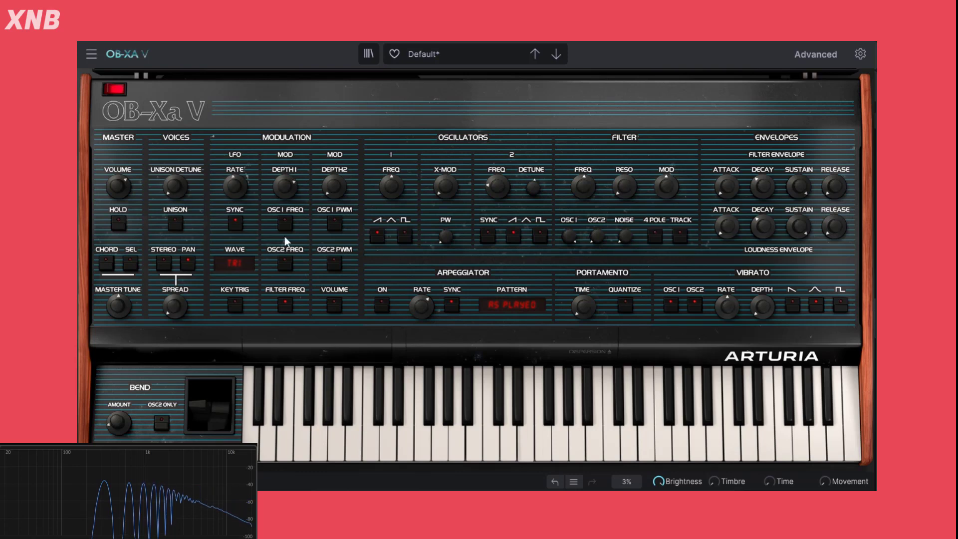
Step: Set the LFO waveform to Saw and adjust the filter's cutoff frequency
left_click(235, 264)
left_click(238, 322)
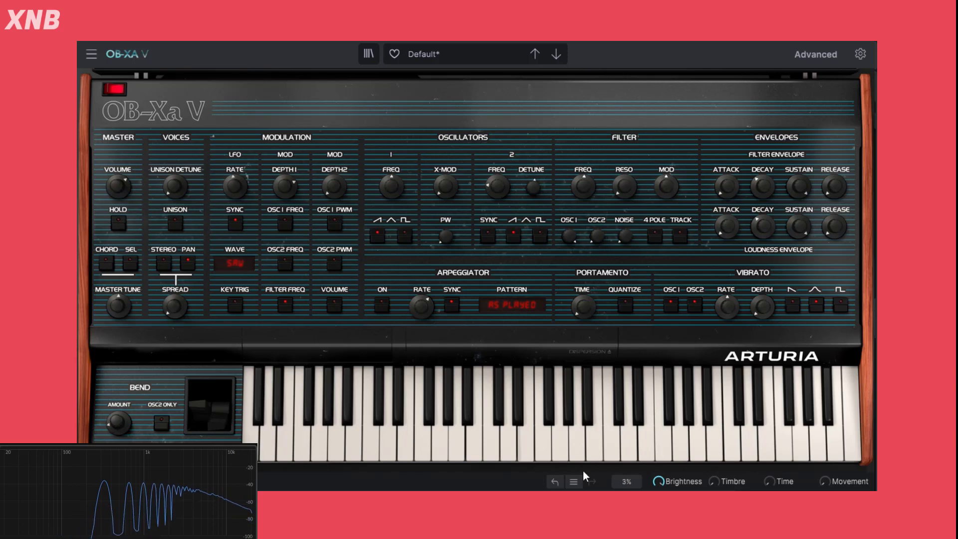
left_click_drag(584, 187, 587, 180)
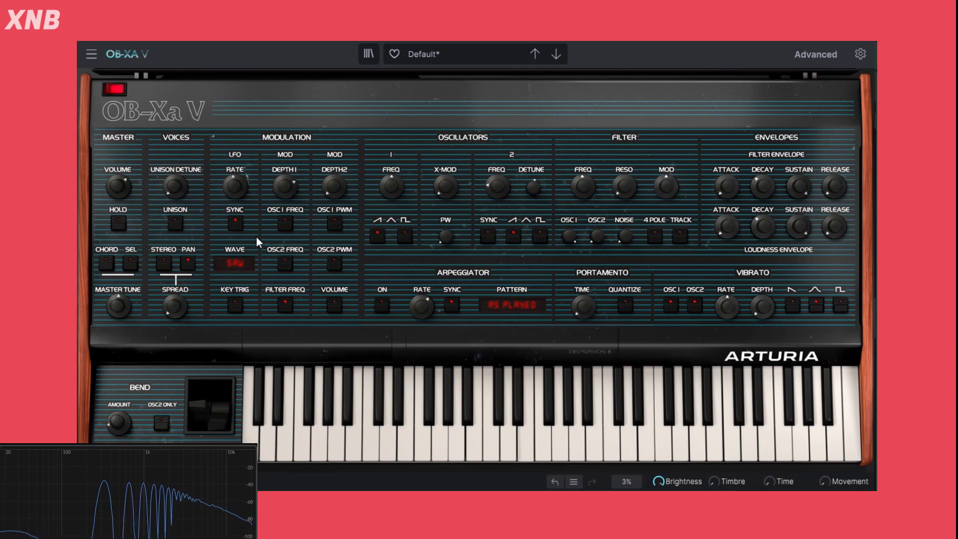
Step: Set the LFO waveform to Ramp and briefly show and hide the advanced modulation section
left_click(240, 264)
left_click(244, 334)
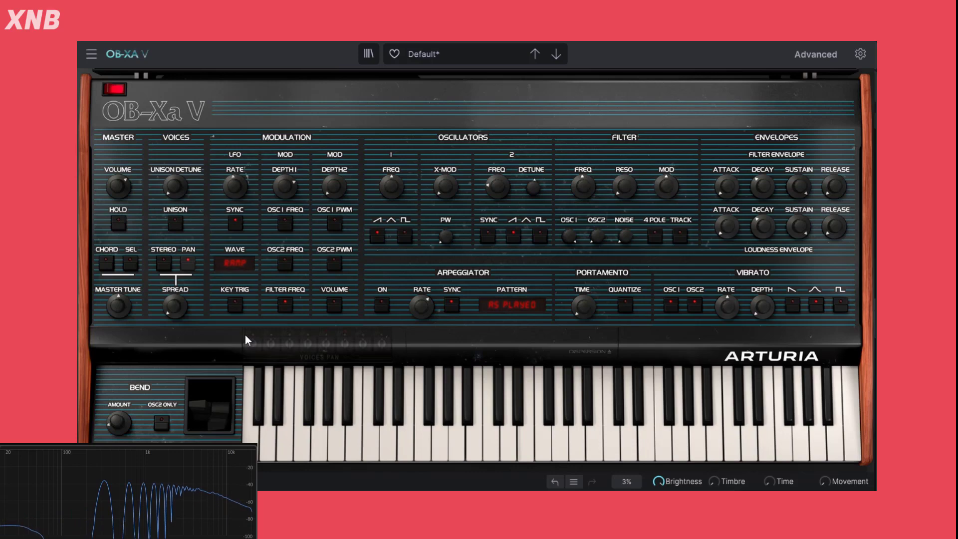
left_click(230, 264)
left_click(814, 54)
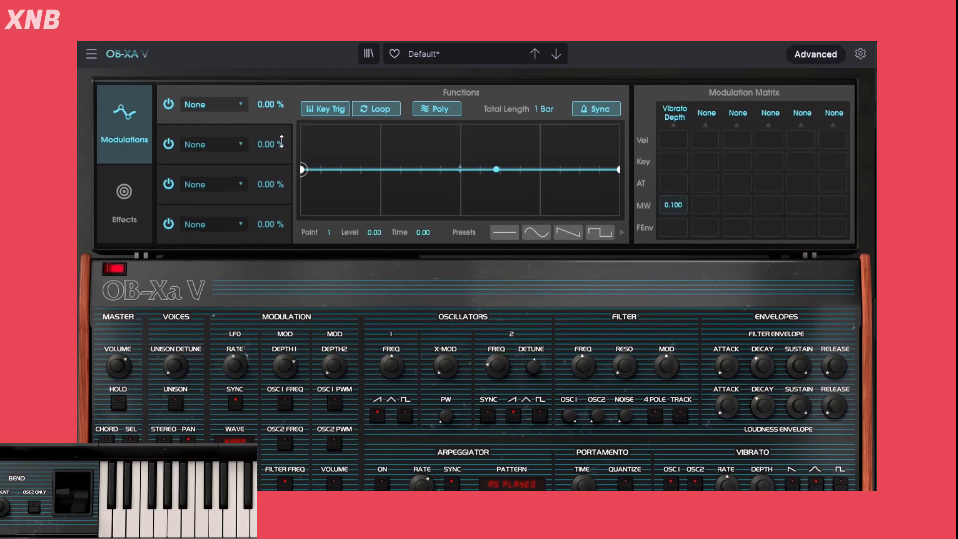
left_click(804, 55)
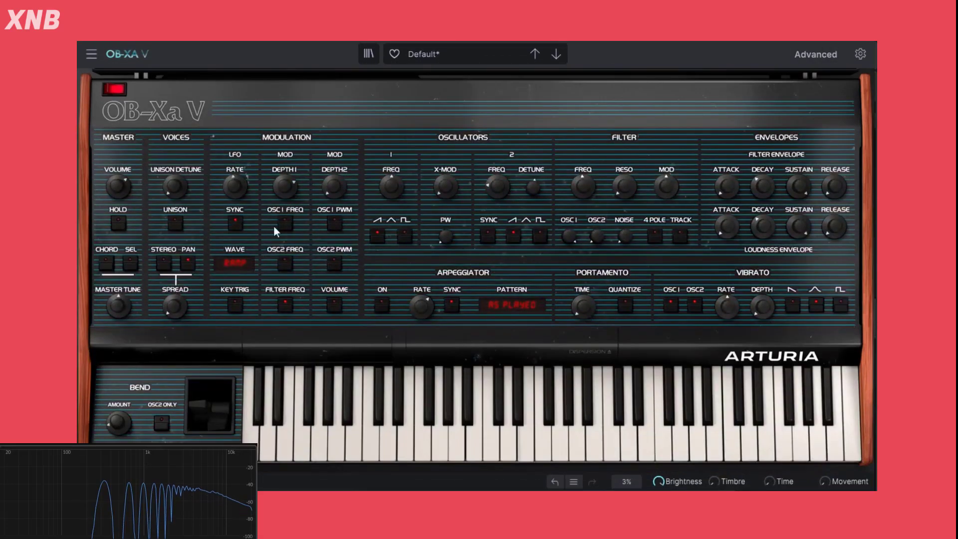
Step: Try the Square LFO waveform and change it to SnH
left_click(245, 264)
left_click(241, 346)
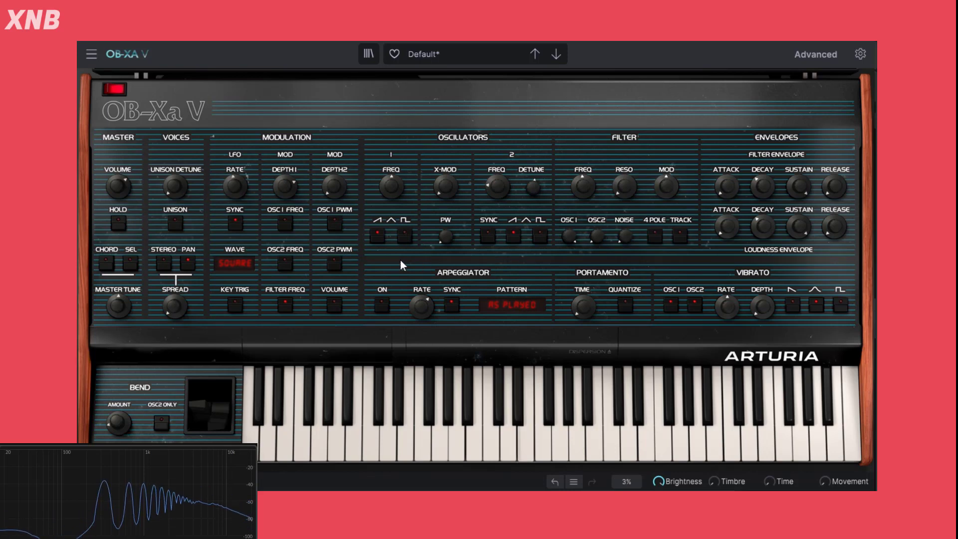
left_click(242, 263)
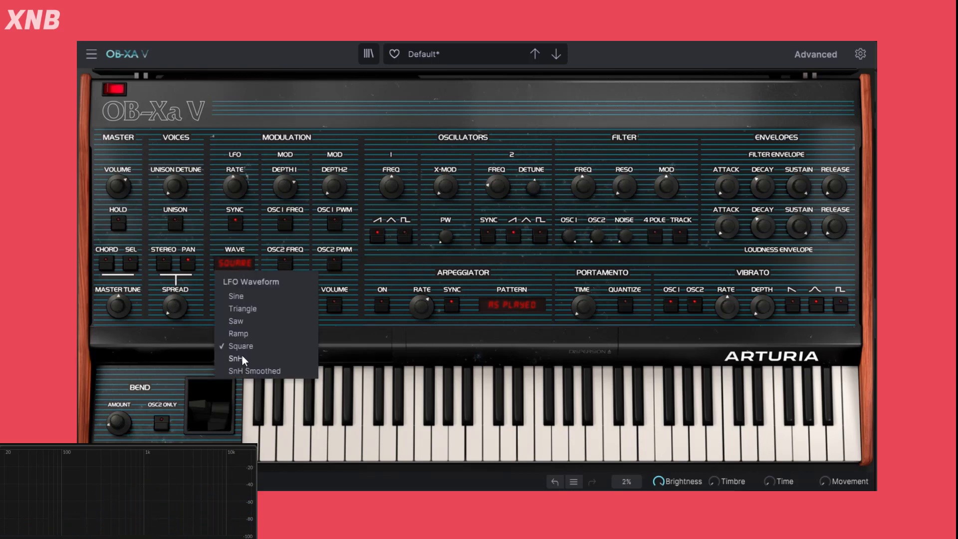
left_click(241, 357)
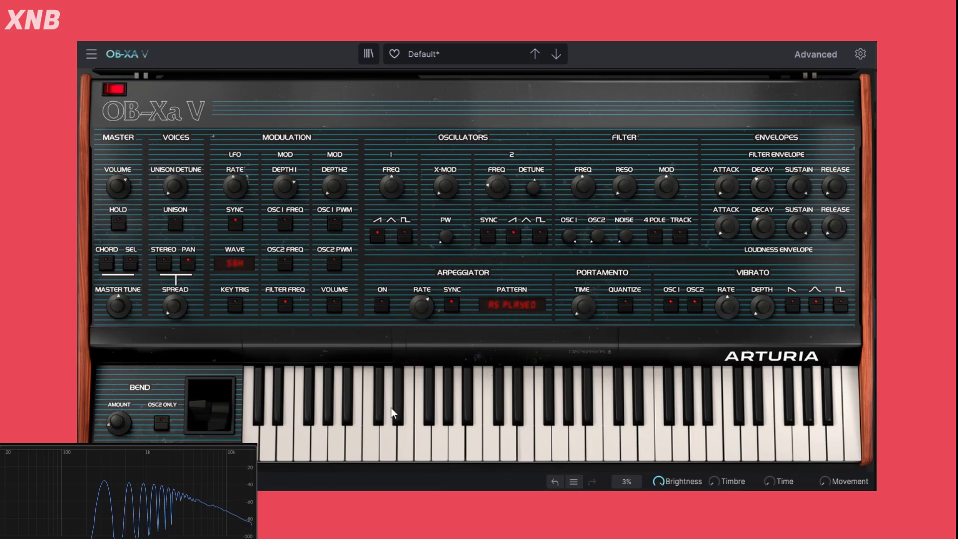
Step: Set the LFO waveform to SnH Smoothed
left_click(243, 263)
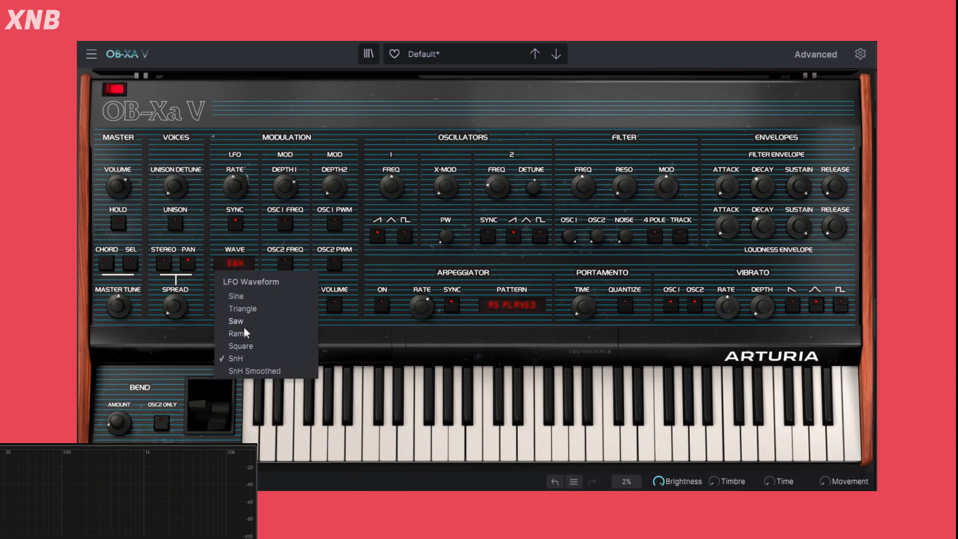
left_click(250, 263)
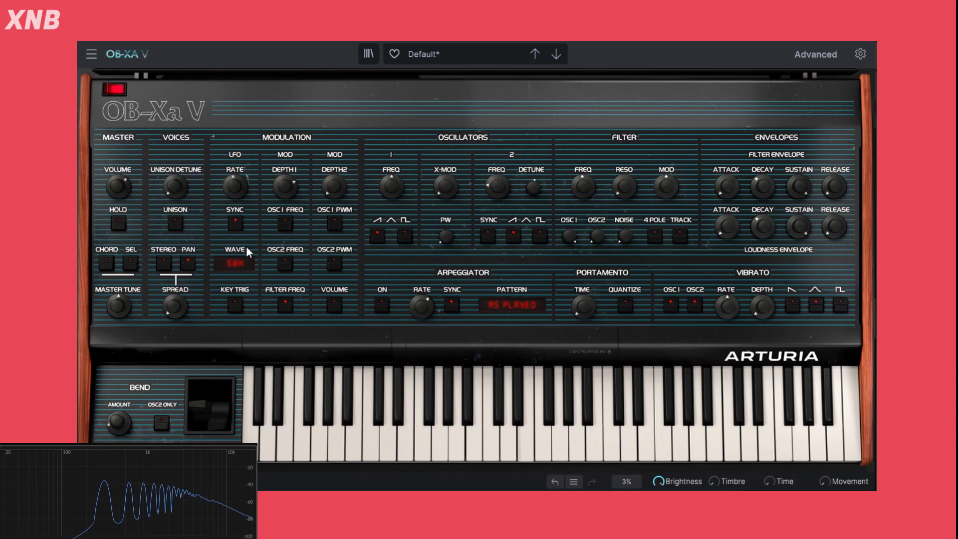
left_click(242, 263)
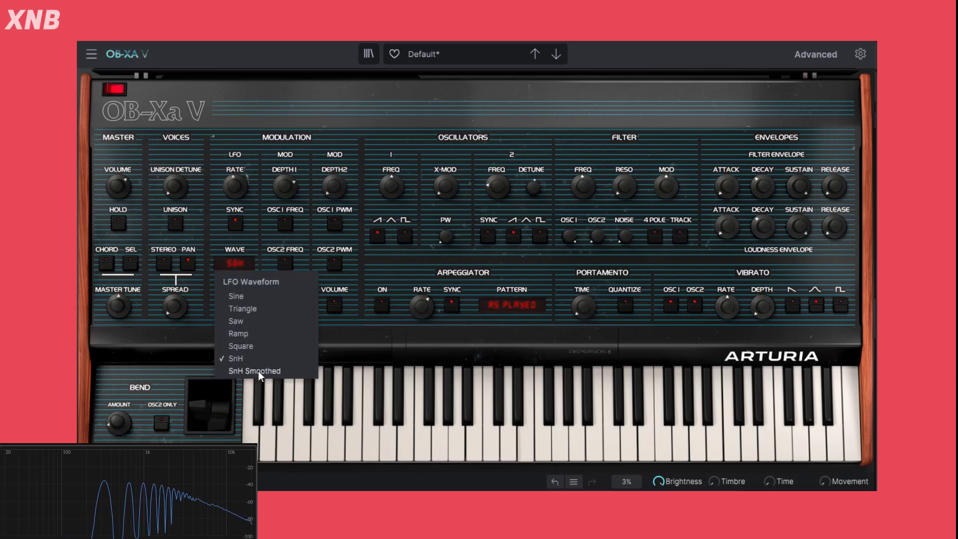
left_click(243, 370)
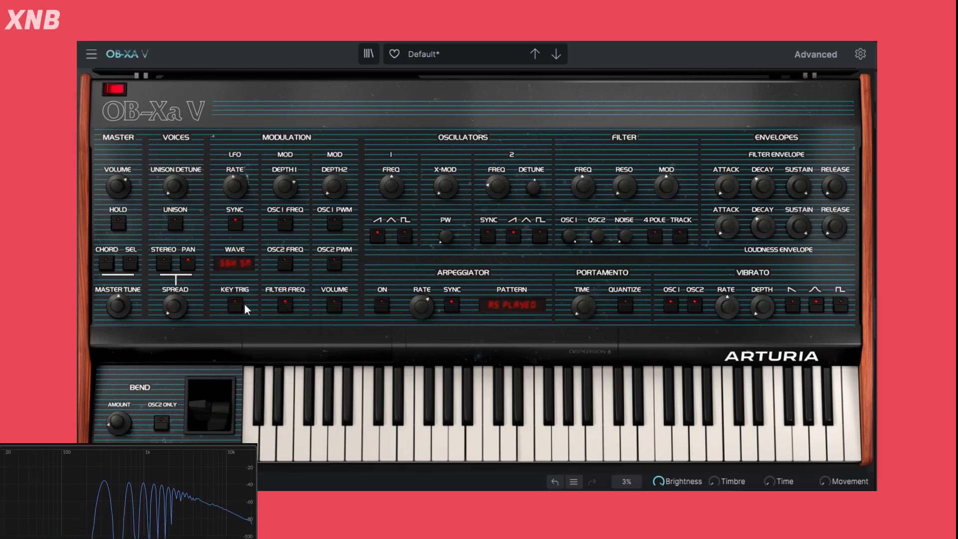
Step: Set the LFO waveform to Sine and adjust the LFO rate
left_click(247, 264)
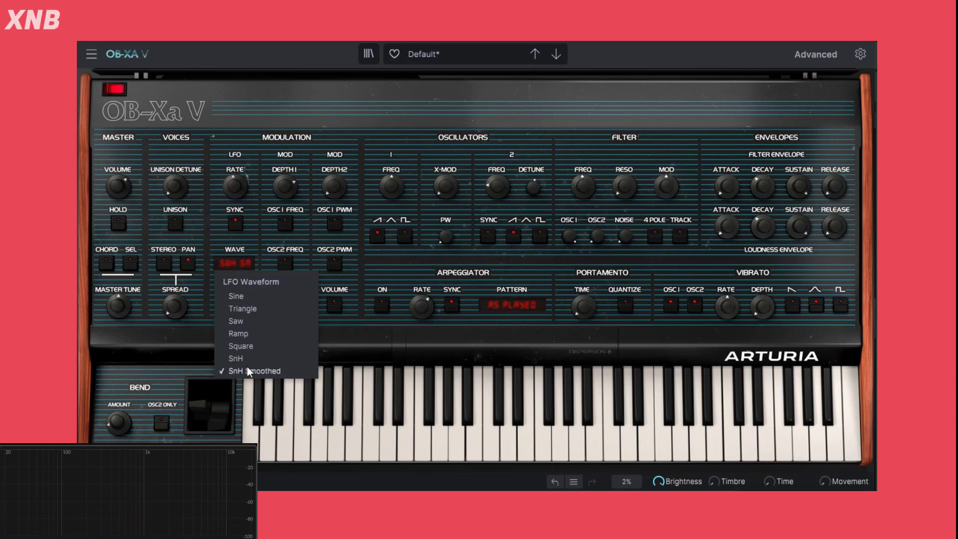
left_click(238, 297)
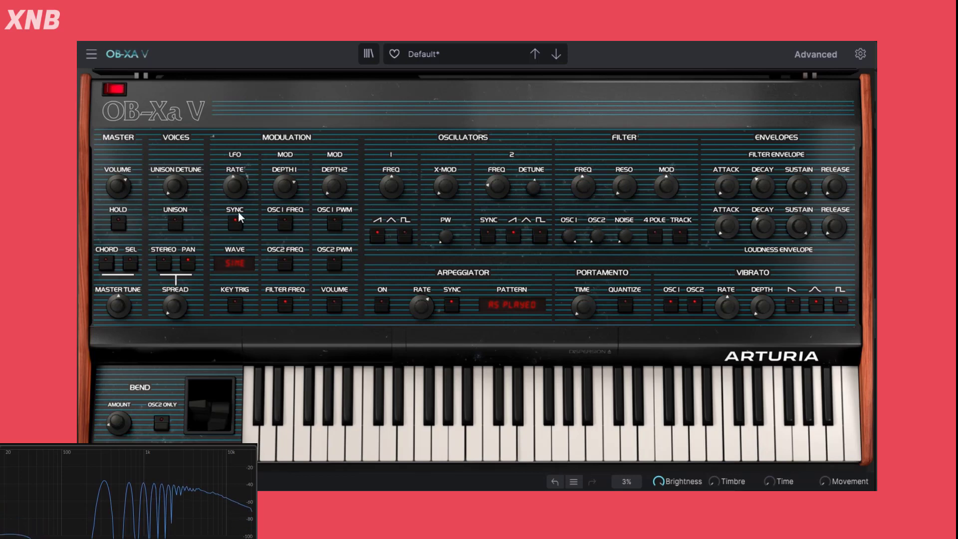
left_click_drag(234, 187, 233, 191)
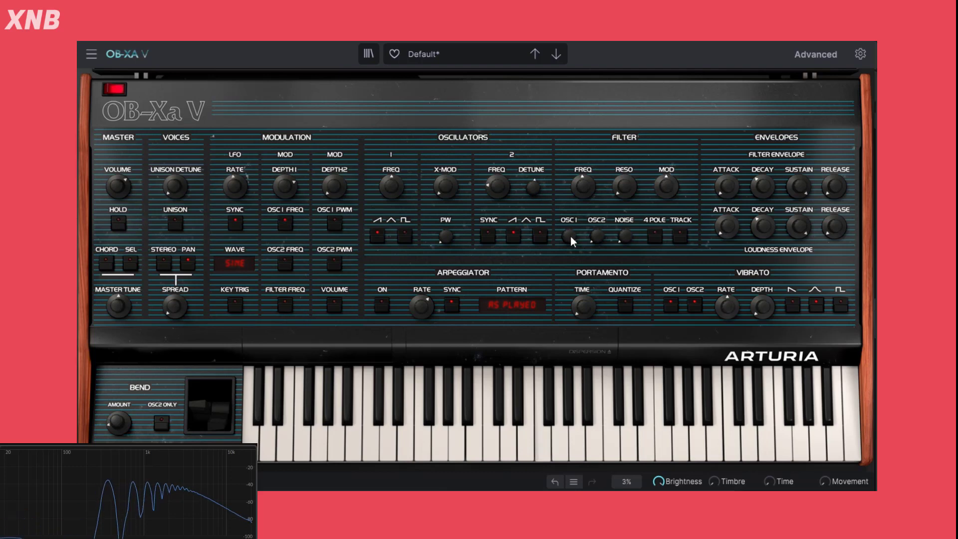
Step: Route the LFO to the filter frequency instead of oscillator 1's frequency, and set its waveform to Saw
left_click(289, 303)
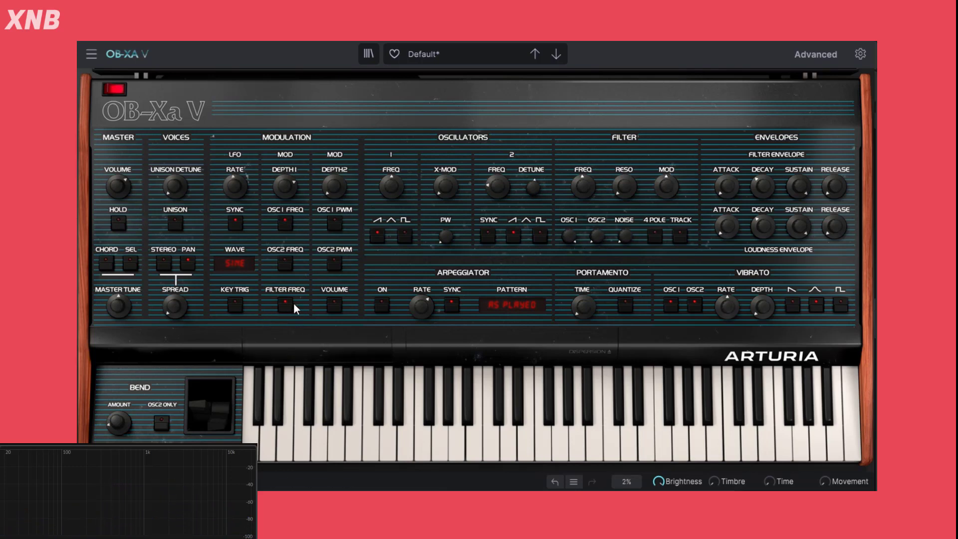
left_click(290, 219)
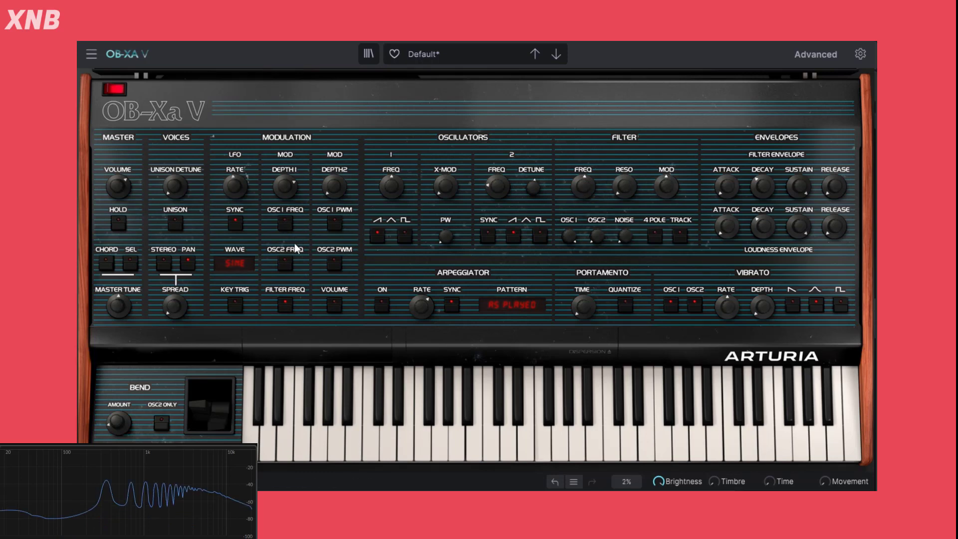
left_click(241, 260)
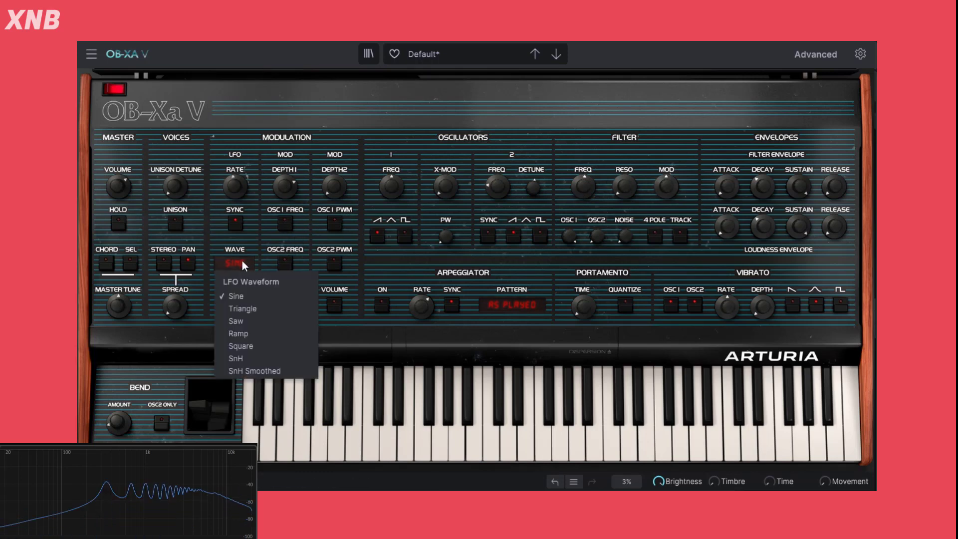
left_click(247, 322)
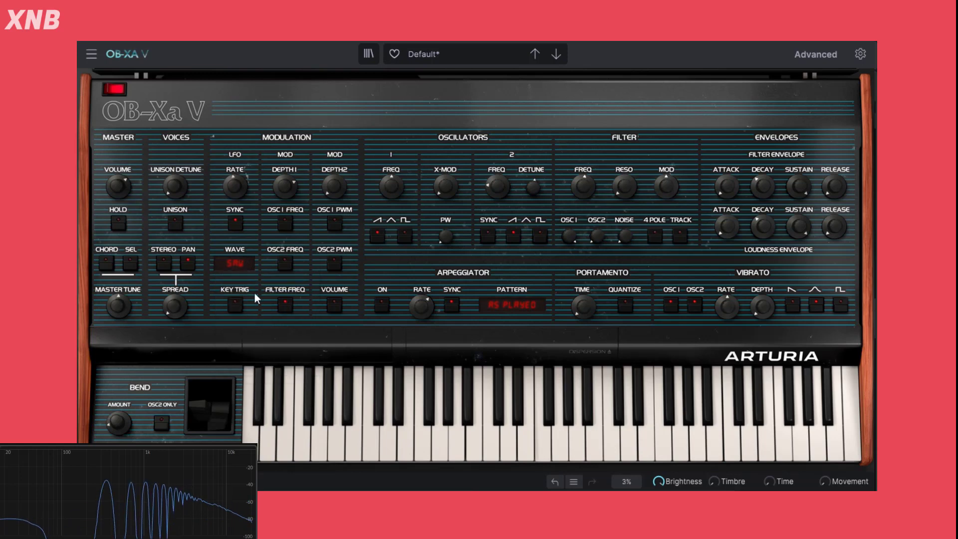
Step: Increase modulation depth 1 and try the LFO with key triggering switched on and off
mouse_move(285, 187)
left_mouse_down()
mouse_move(285, 170)
mouse_move(291, 193)
mouse_move(286, 164)
mouse_move(287, 191)
left_mouse_up()
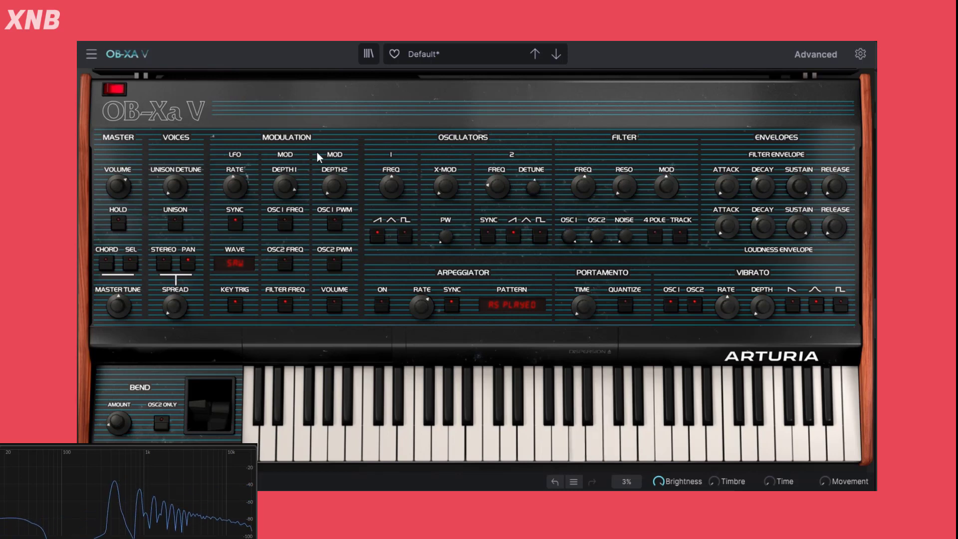
left_click(377, 230)
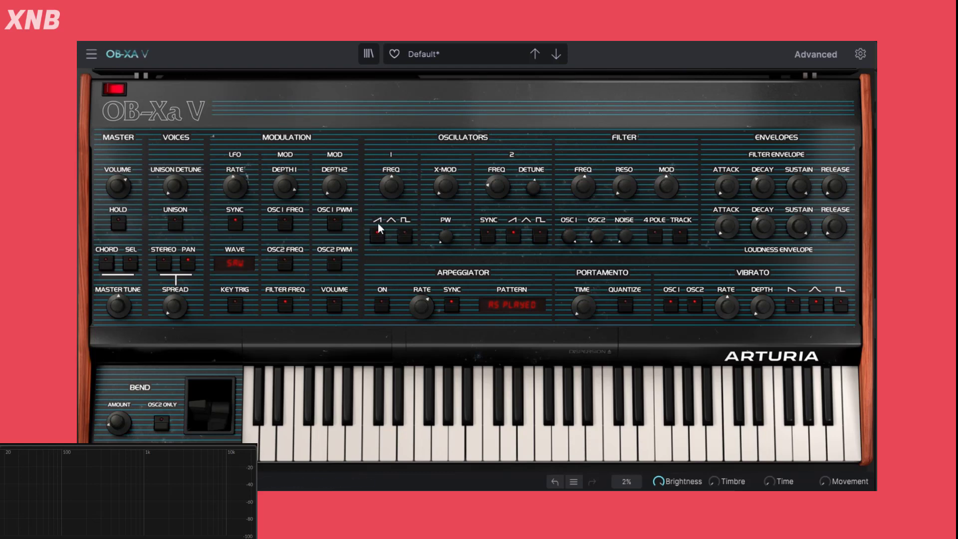
left_click(235, 304)
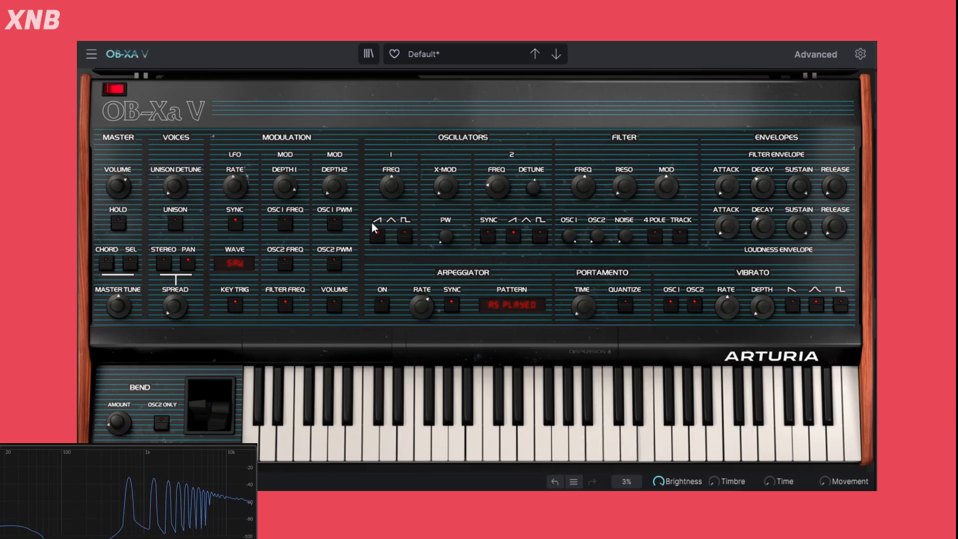
left_click(234, 304)
Step: Turn off the LFO's filter frequency routing and lower modulation depth 1 to its minimum
left_click(289, 305)
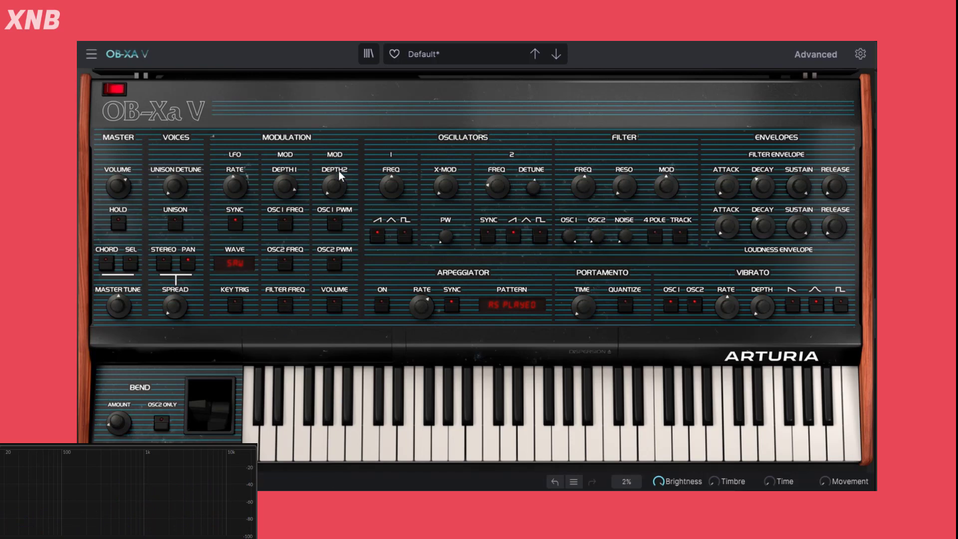
mouse_move(339, 189)
left_click_drag(293, 190, 293, 213)
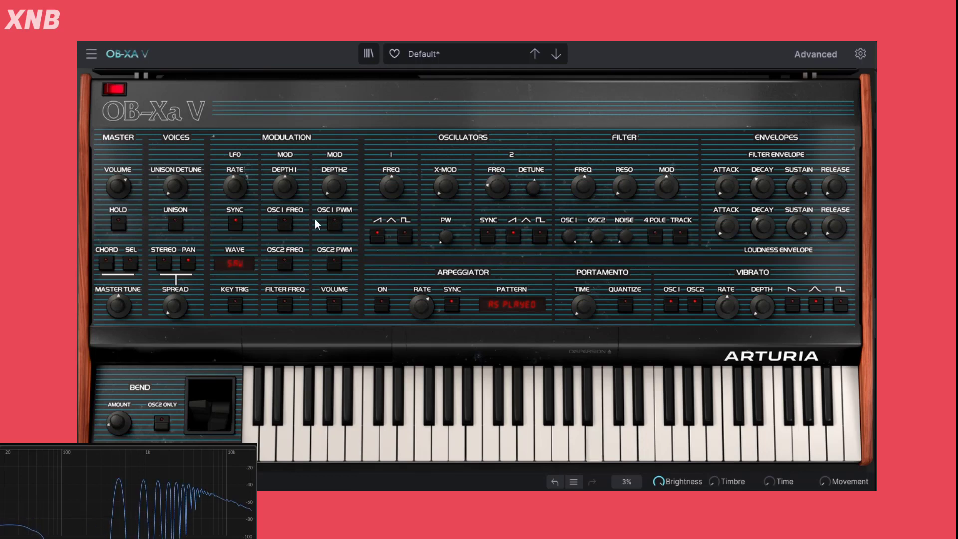
Step: Raise modulation depth 2, set oscillator 1 to the square waveform and try a pulse width of about 60.7%
left_click_drag(333, 191, 334, 229)
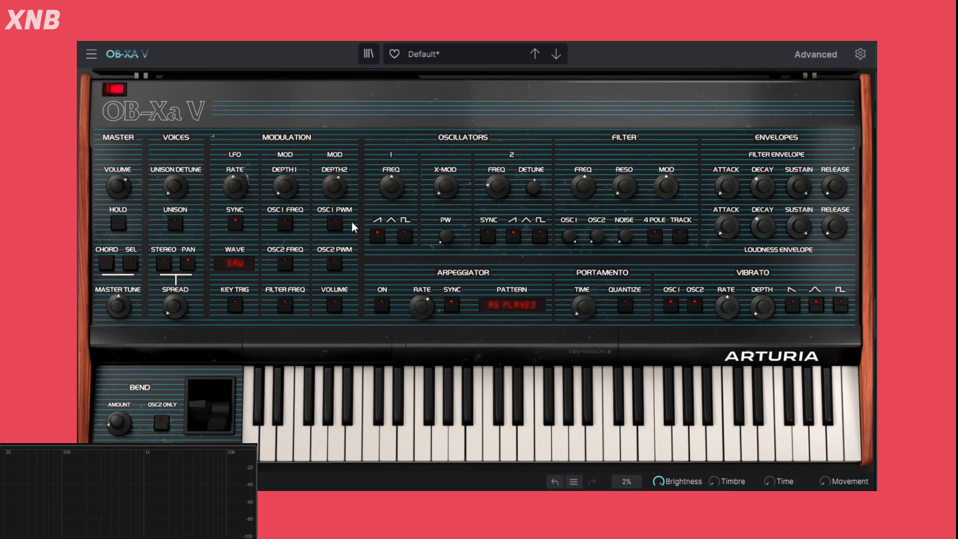
left_click(404, 234)
left_click_drag(439, 238, 439, 214)
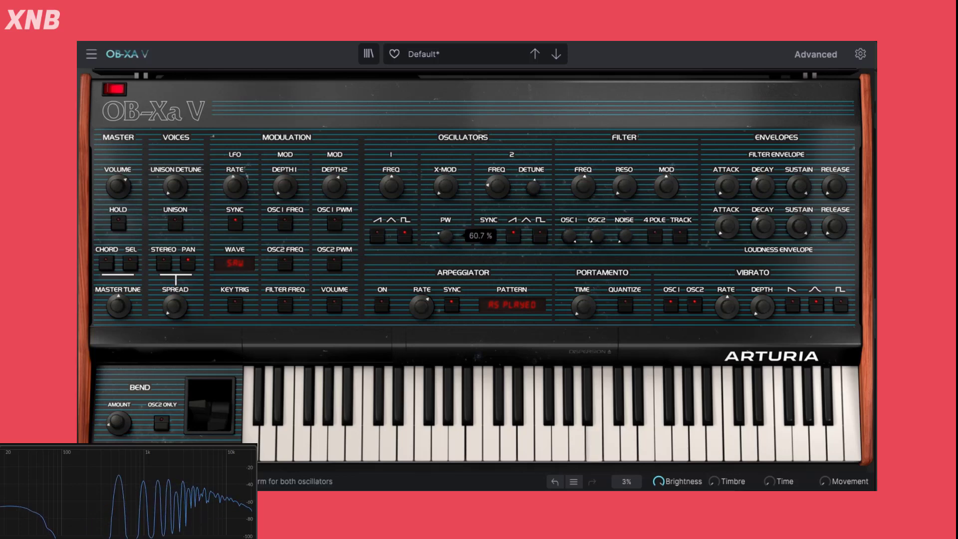
Step: Route the LFO to both oscillators' pulse width with oscillator 2 on the square waveform, and adjust modulation depth 2
left_click(335, 223)
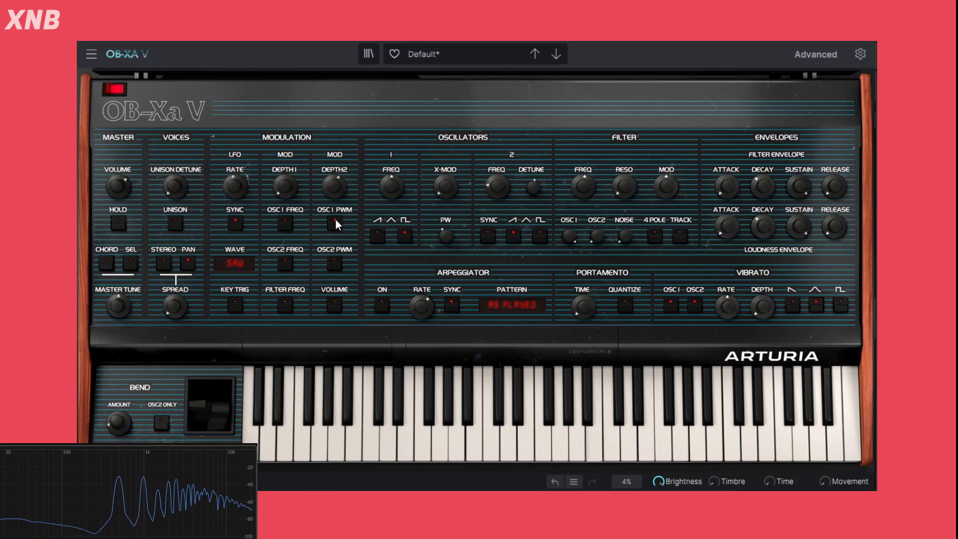
left_click_drag(334, 186, 333, 175)
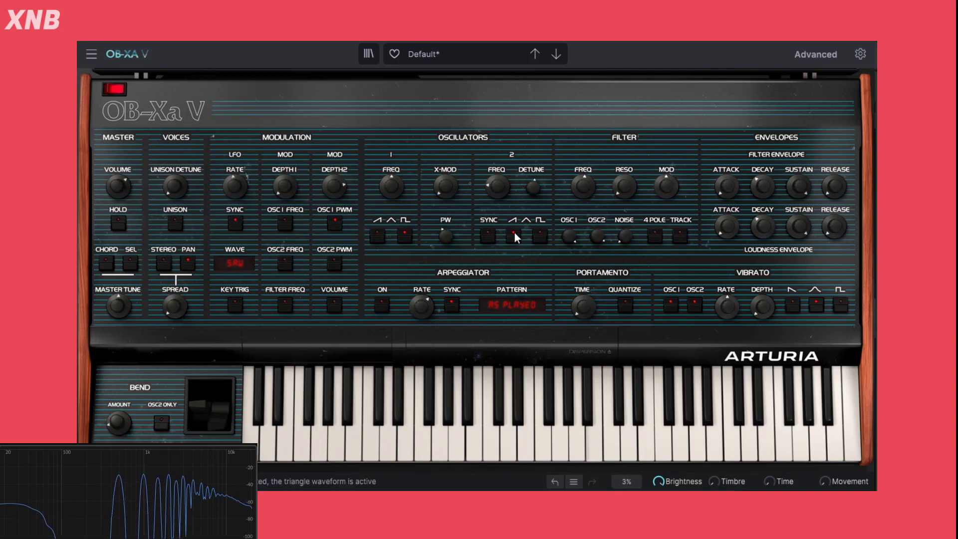
left_click(540, 236)
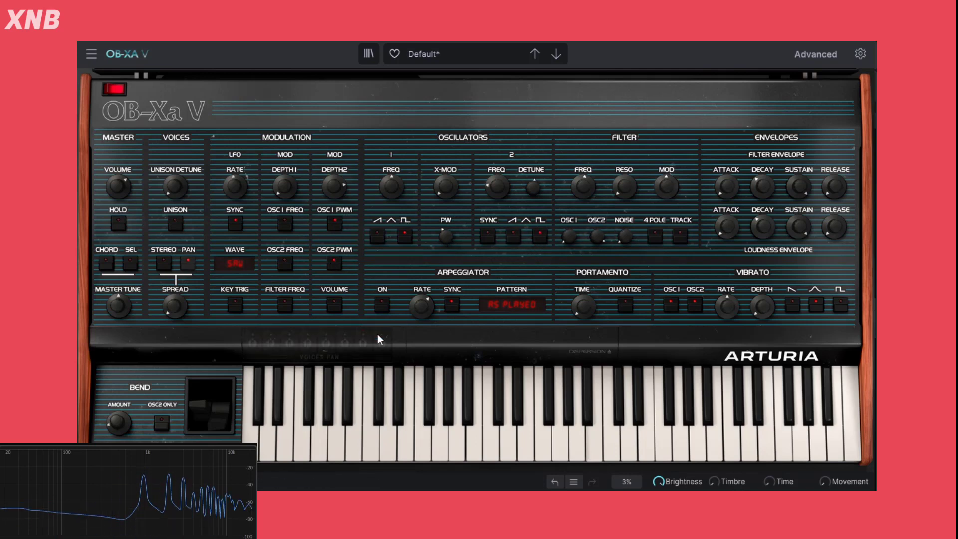
left_click_drag(346, 176, 346, 191)
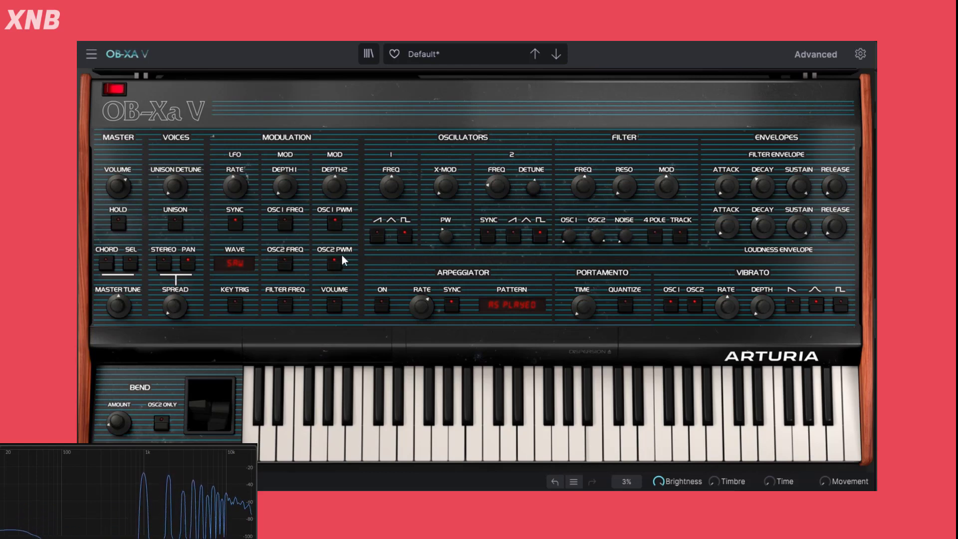
Step: Try the Sine LFO waveform on the pulse widths and change it to Triangle, adjusting modulation depth 2 with each
left_click(235, 263)
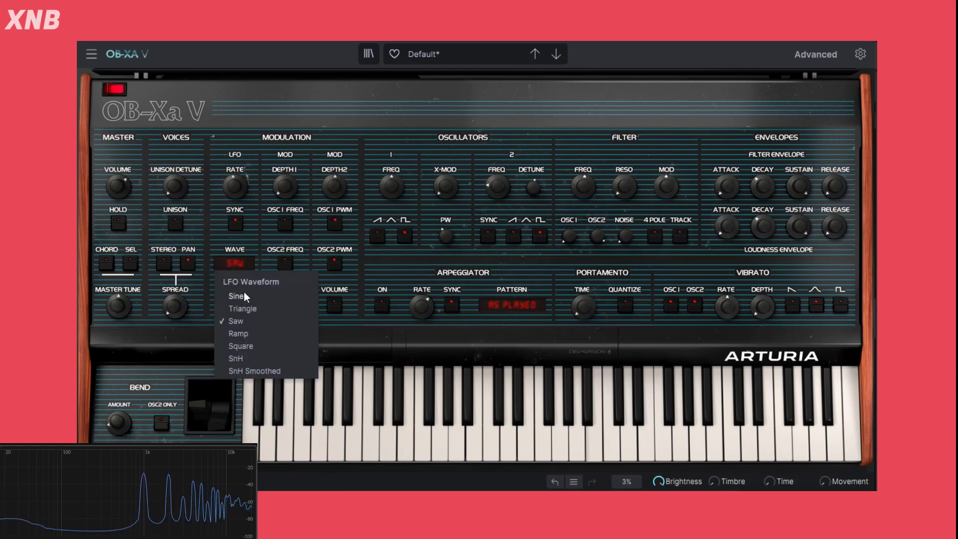
left_click(242, 290)
left_click_drag(337, 184, 337, 169)
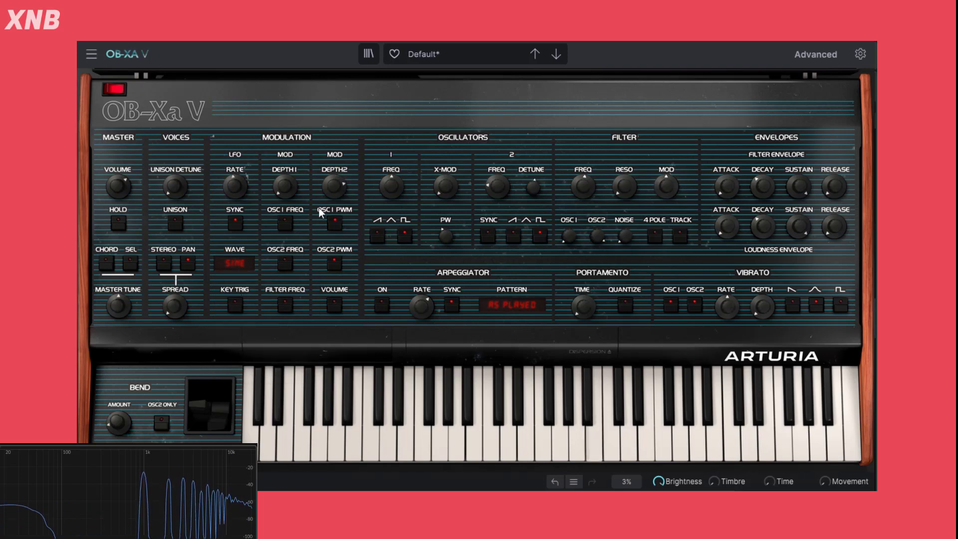
left_click(241, 264)
left_click(247, 309)
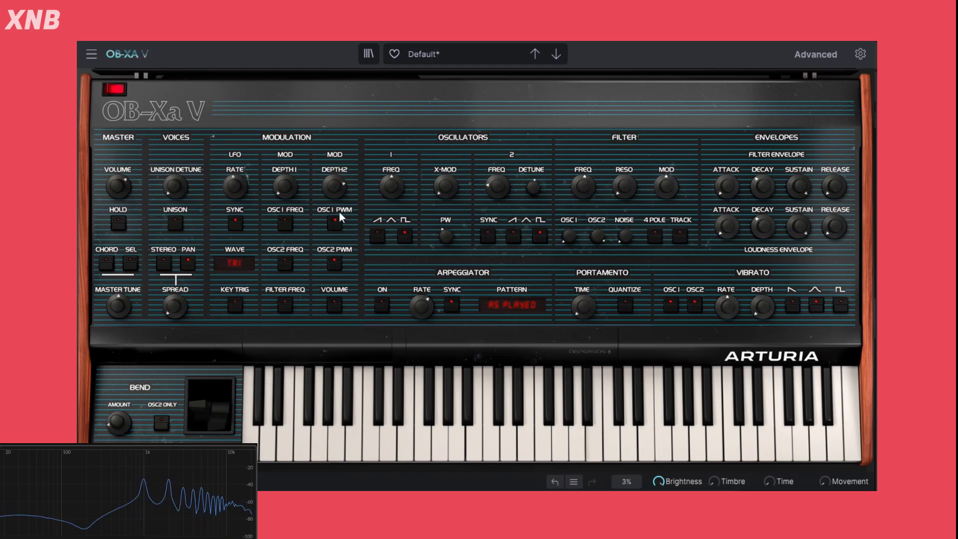
left_click_drag(334, 186, 334, 194)
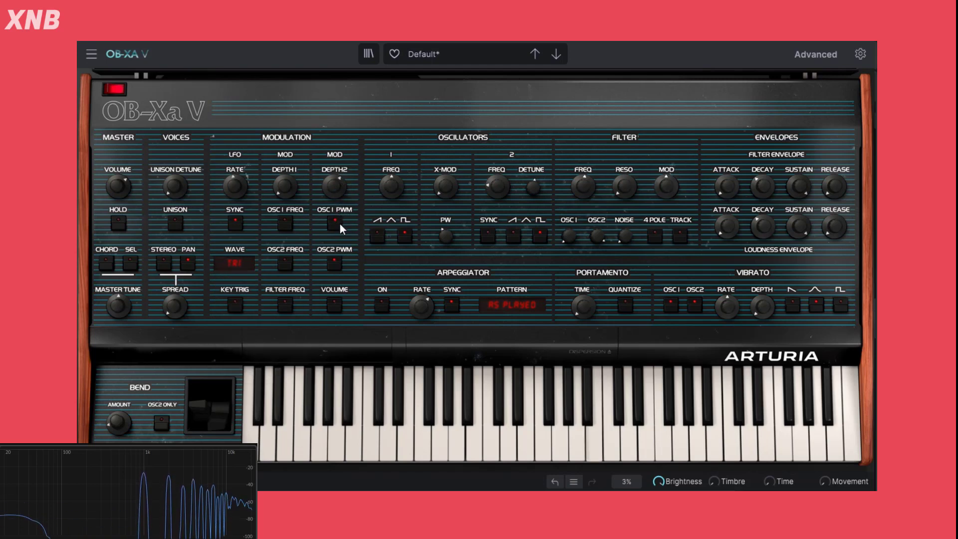
Step: Turn off both pulse width routings and return both oscillators to the saw waveform
left_click(339, 224)
mouse_move(451, 237)
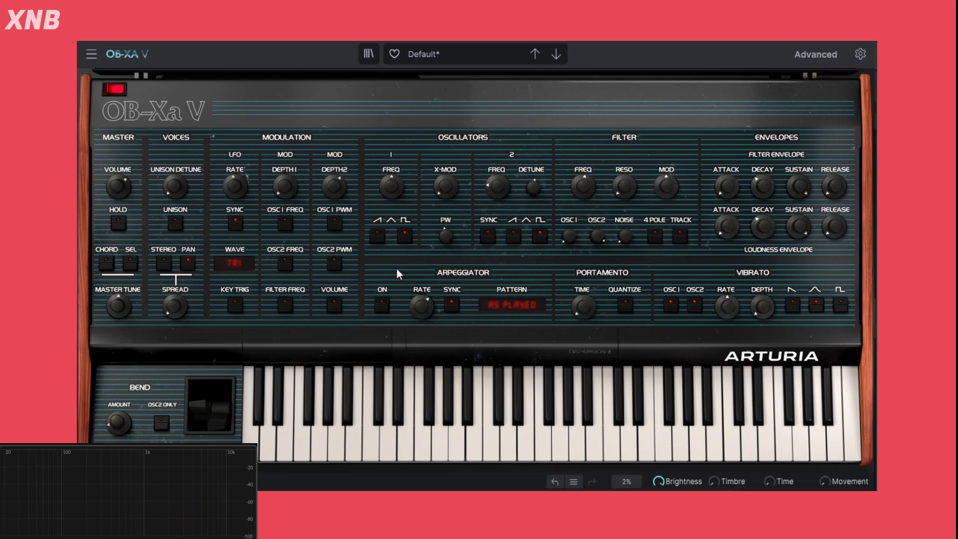
left_click_drag(336, 182, 336, 178)
left_click(380, 235)
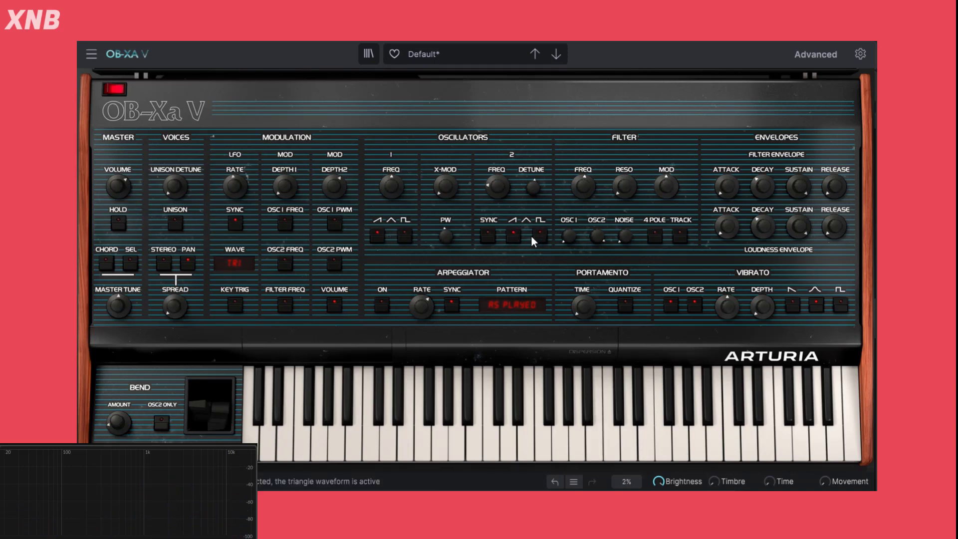
Step: Try LFO modulation of the volume, adjusting oscillator 1's level and increasing modulation depth 2
mouse_move(596, 236)
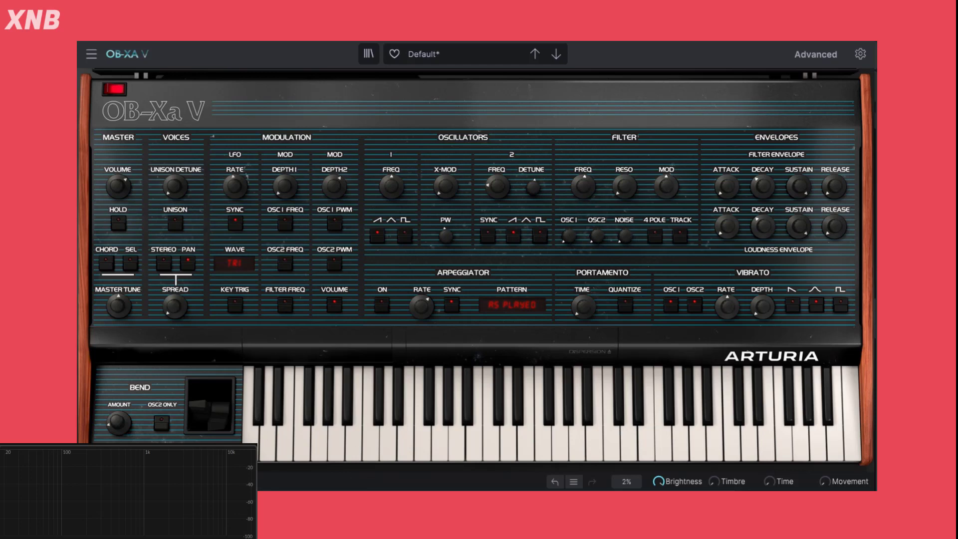
left_click_drag(570, 236, 570, 187)
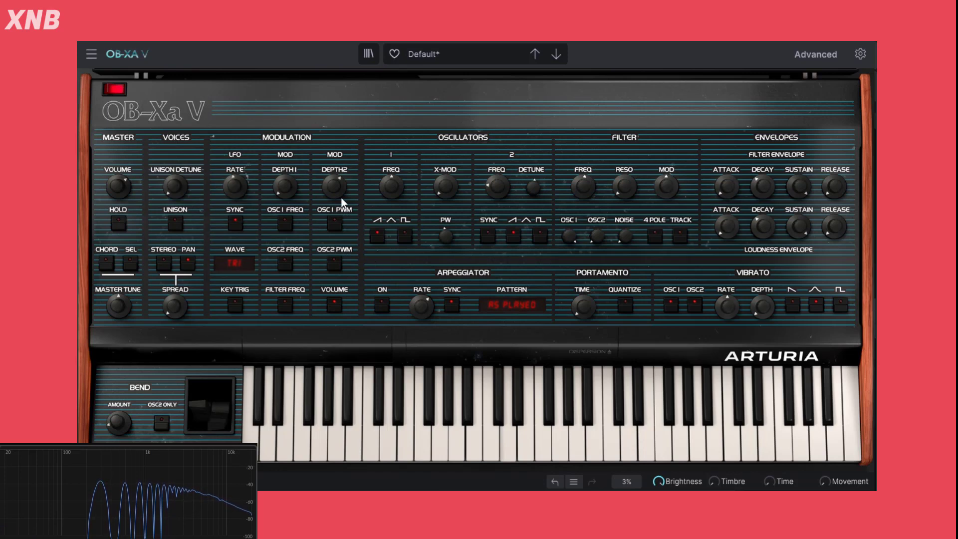
left_click_drag(343, 188, 343, 161)
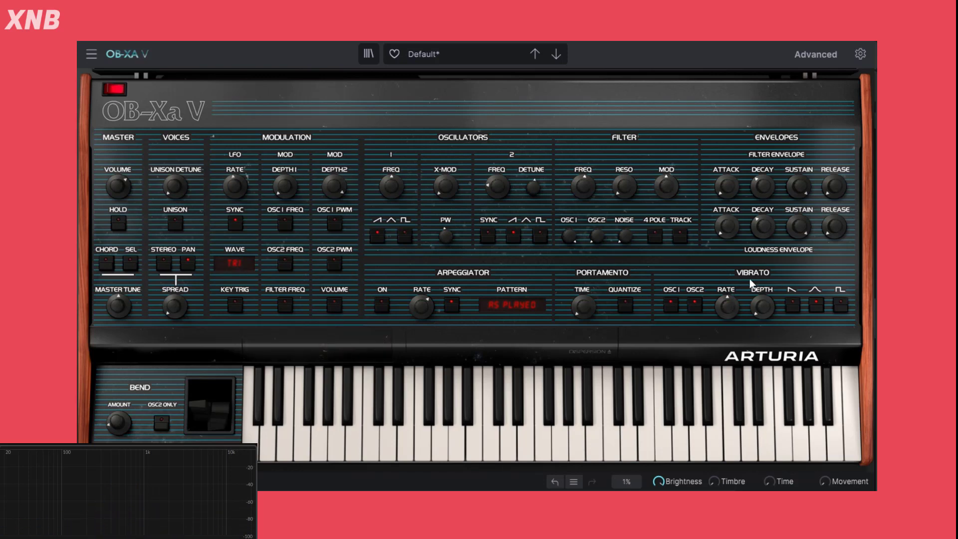
Step: Adjust the vibrato depth and rate, and try its saw waveform before changing it to square
left_click_drag(765, 313, 765, 305)
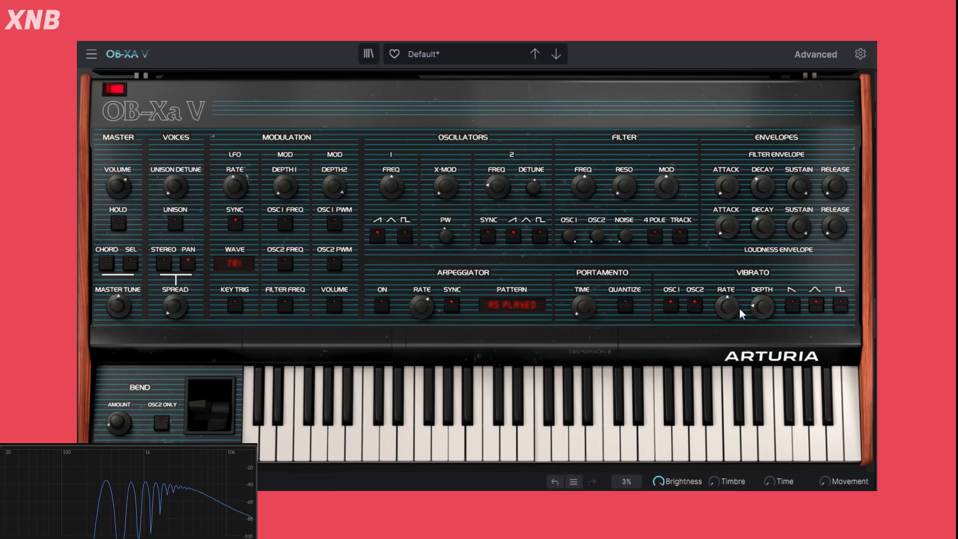
mouse_move(728, 307)
left_mouse_down()
mouse_move(728, 325)
mouse_move(728, 282)
mouse_move(728, 299)
left_mouse_up()
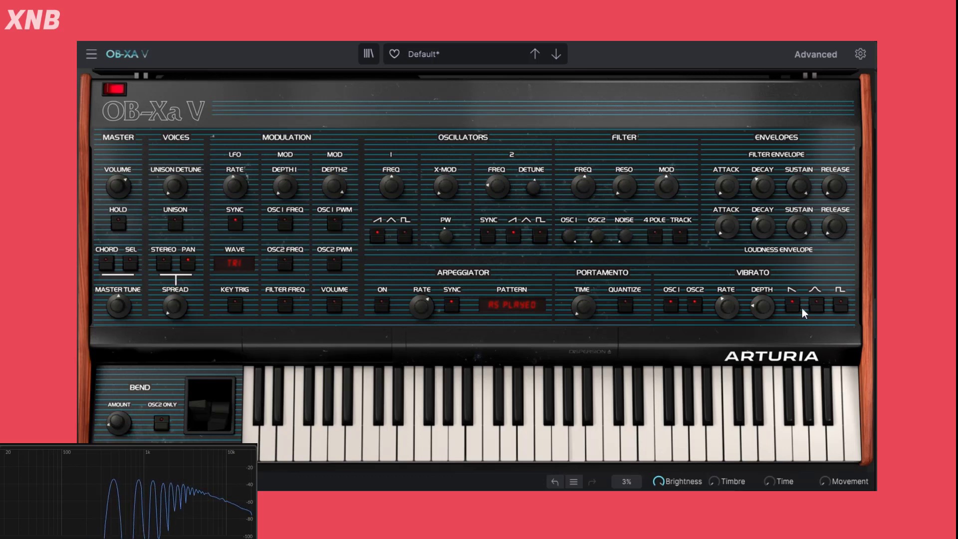
left_click(794, 306)
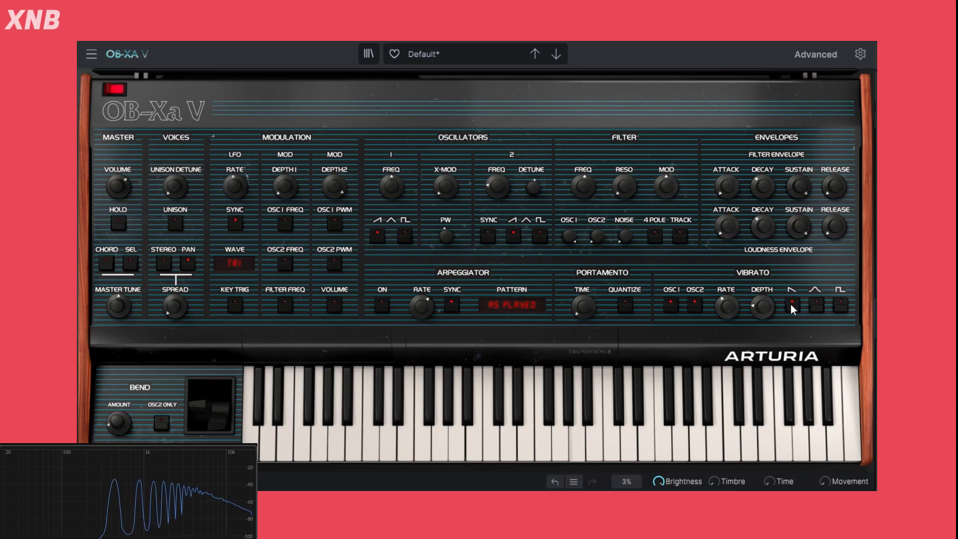
left_click(843, 305)
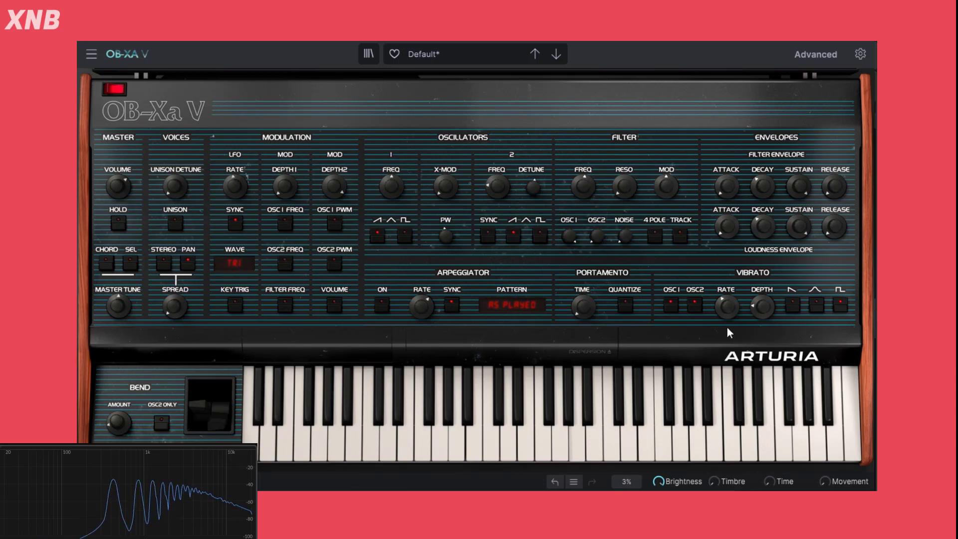
Step: Raise the vibrato rate and depth, switch its waveform to saw, and try the vibrato routing of each oscillator
left_click_drag(726, 308, 765, 282)
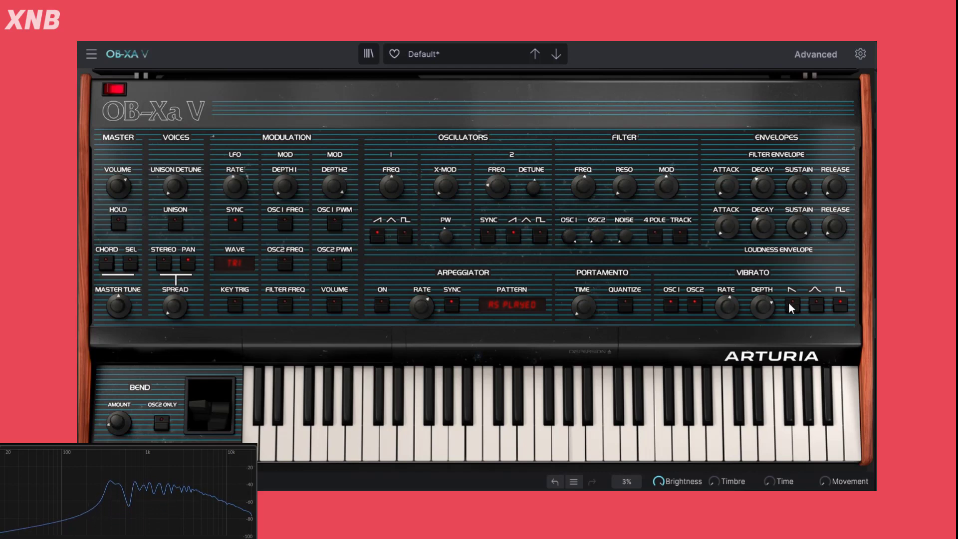
left_click(792, 305)
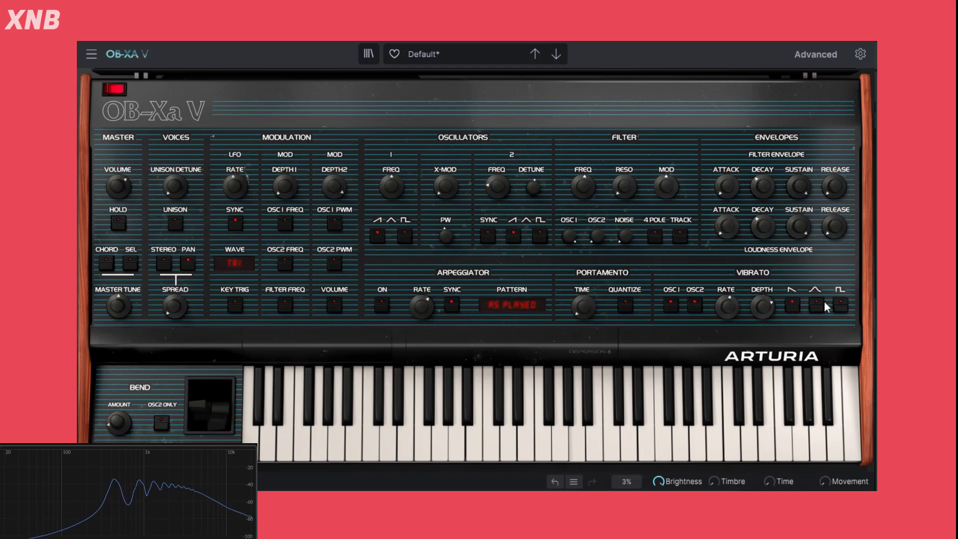
left_click_drag(763, 307, 715, 312)
left_click(696, 303)
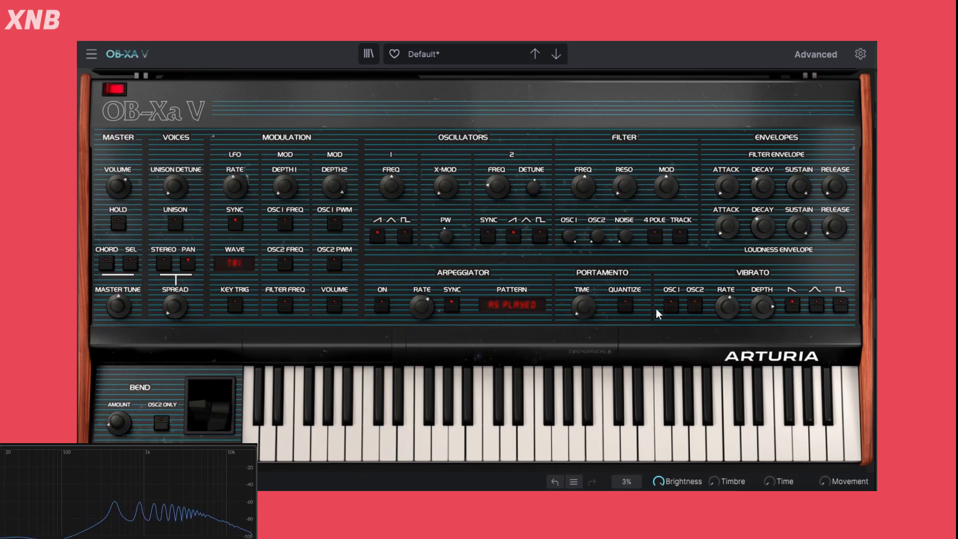
left_click(675, 303)
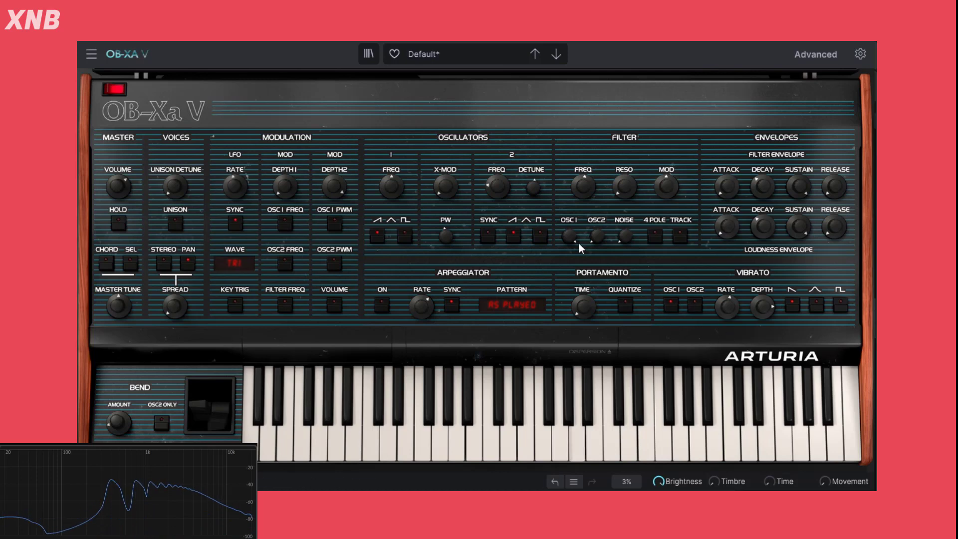
Step: Adjust the levels and frequencies of both oscillators along with the vibrato rate to try the vibrato on each oscillator
left_click_drag(571, 242, 571, 228)
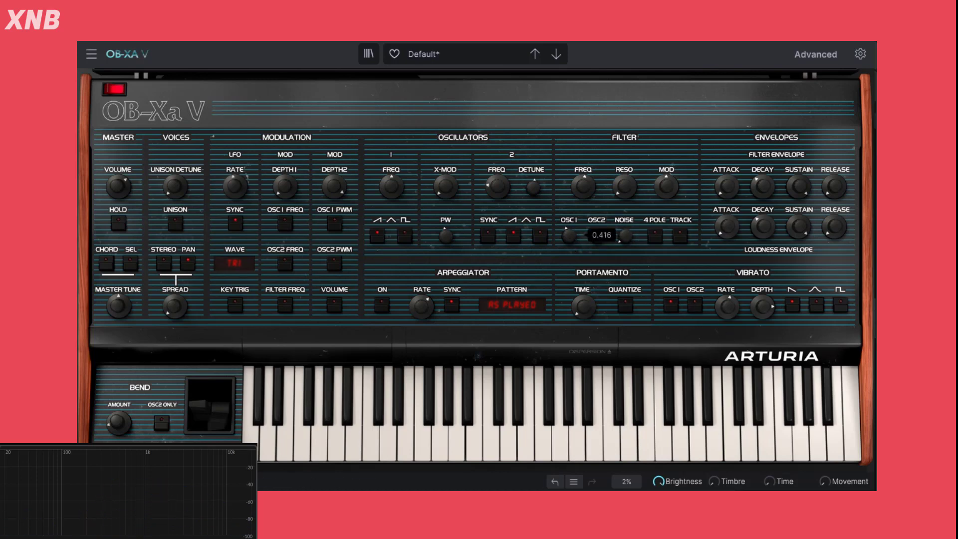
mouse_move(396, 190)
left_mouse_down()
mouse_move(398, 200)
mouse_move(405, 189)
left_mouse_up()
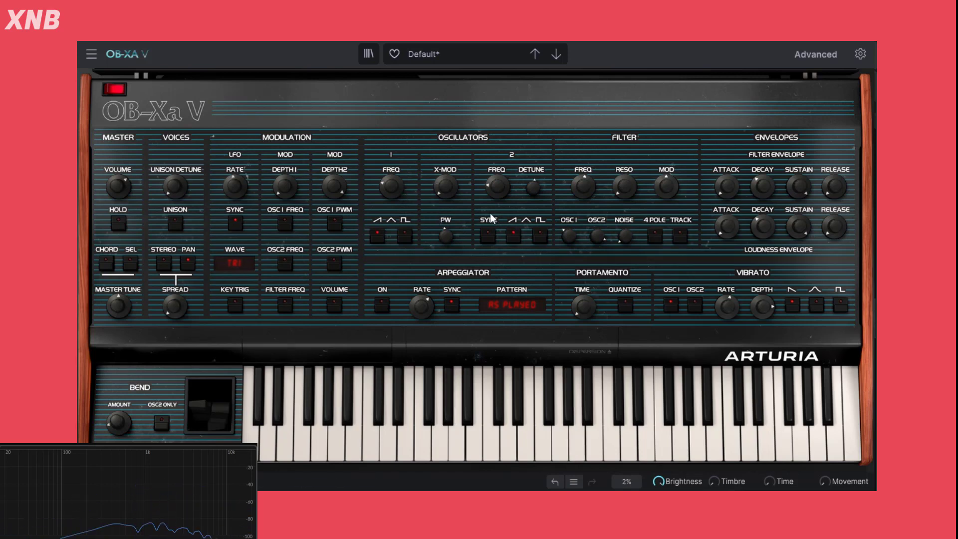
left_click_drag(498, 189, 492, 176)
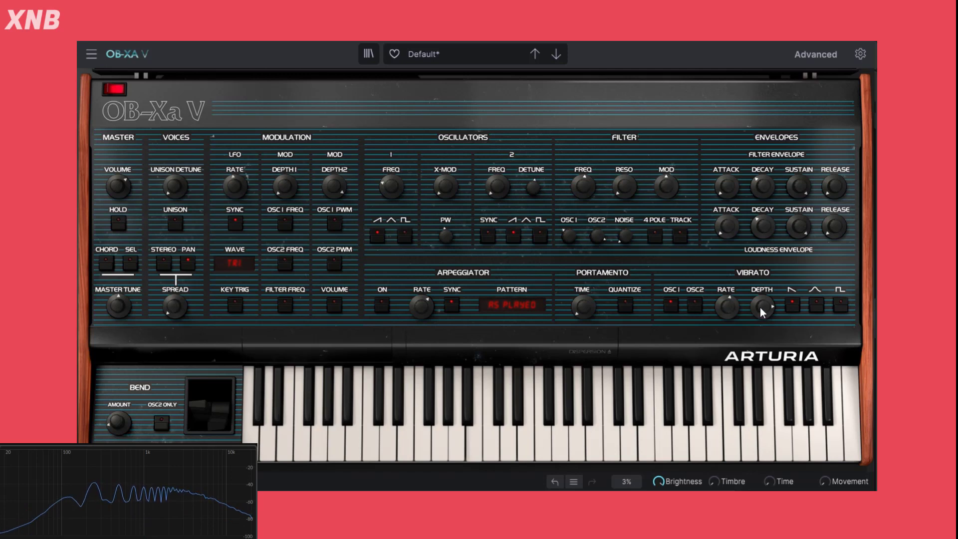
left_click_drag(726, 310, 765, 305)
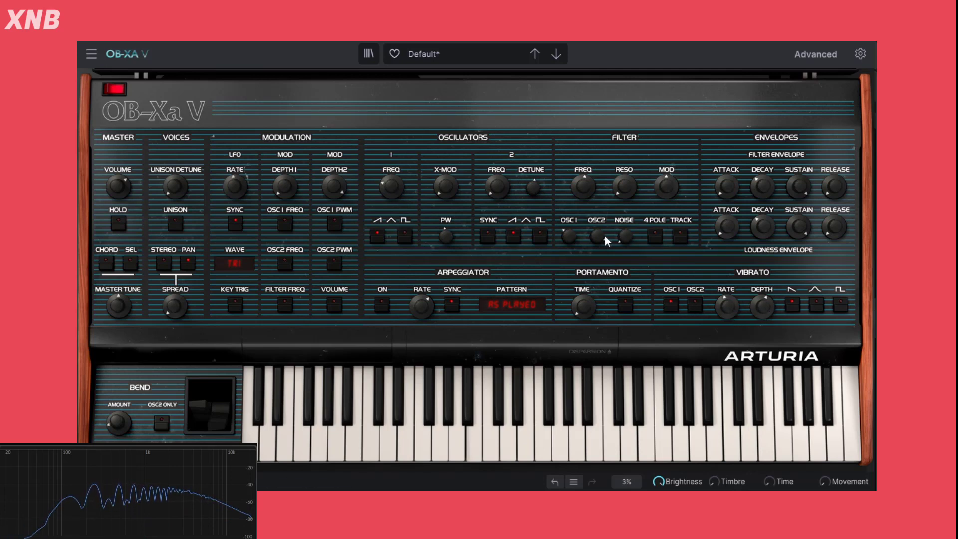
left_click_drag(602, 234, 569, 199)
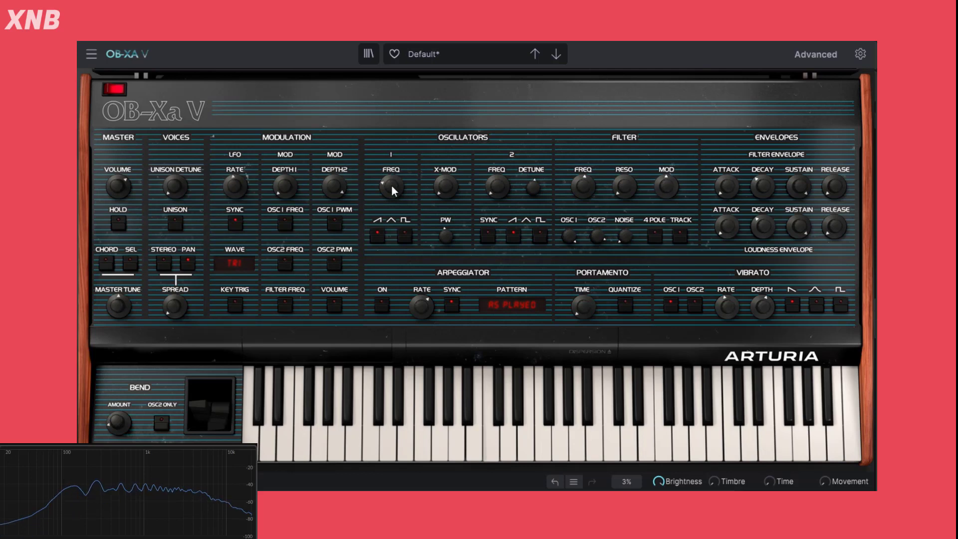
Step: Reload the Default preset from the Template category to reset the synth
mouse_move(776, 310)
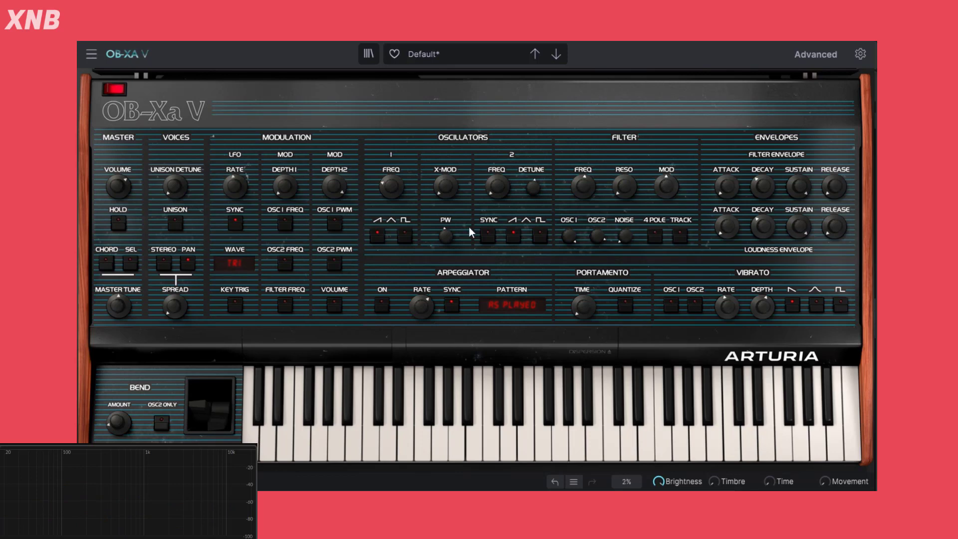
left_click(469, 54)
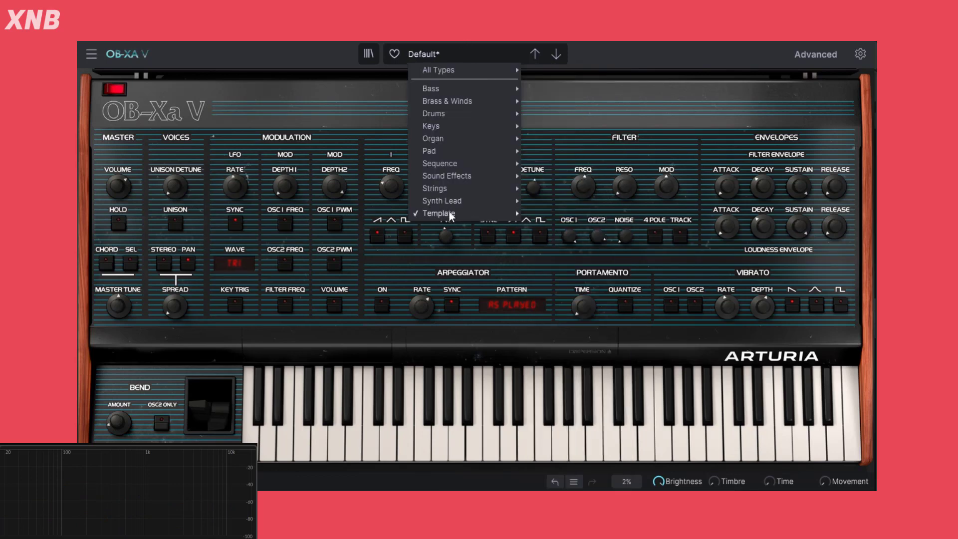
mouse_move(451, 214)
left_click(547, 212)
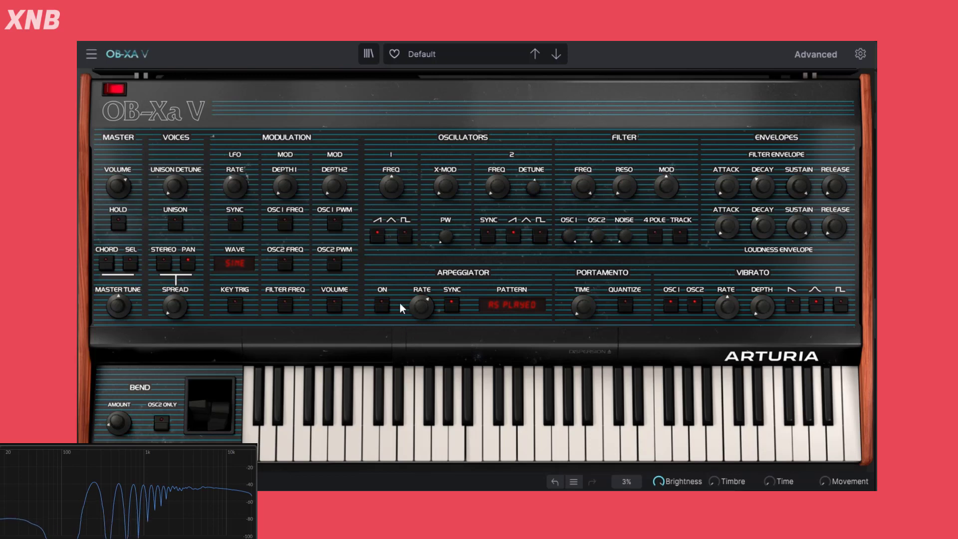
Step: Turn on the arpeggiator and adjust its rate with host sync off and on again
left_click(381, 305)
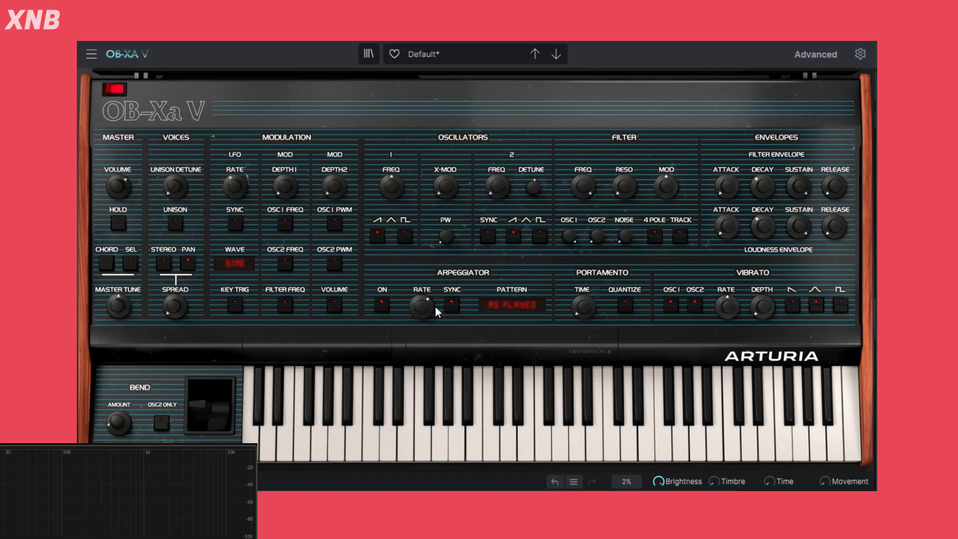
left_click(453, 304)
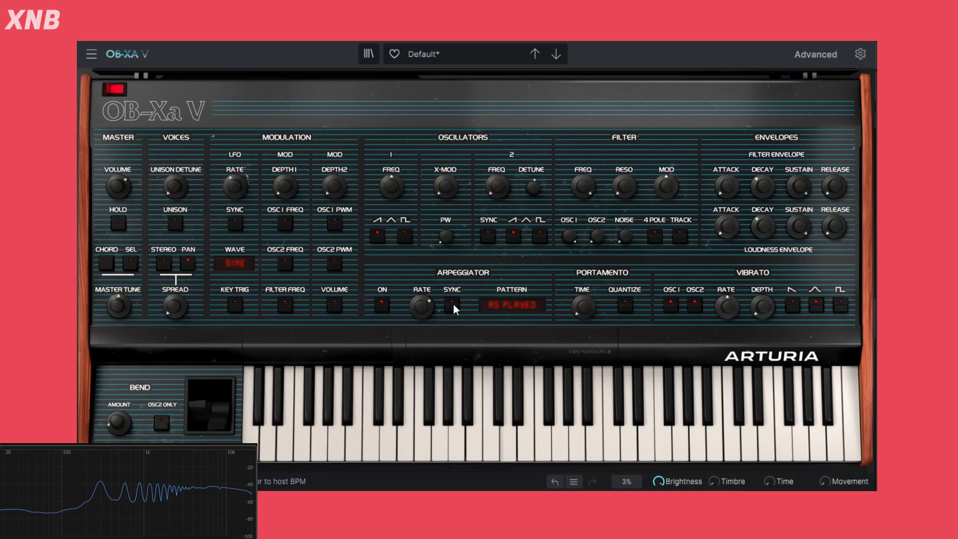
left_click_drag(409, 307, 409, 308)
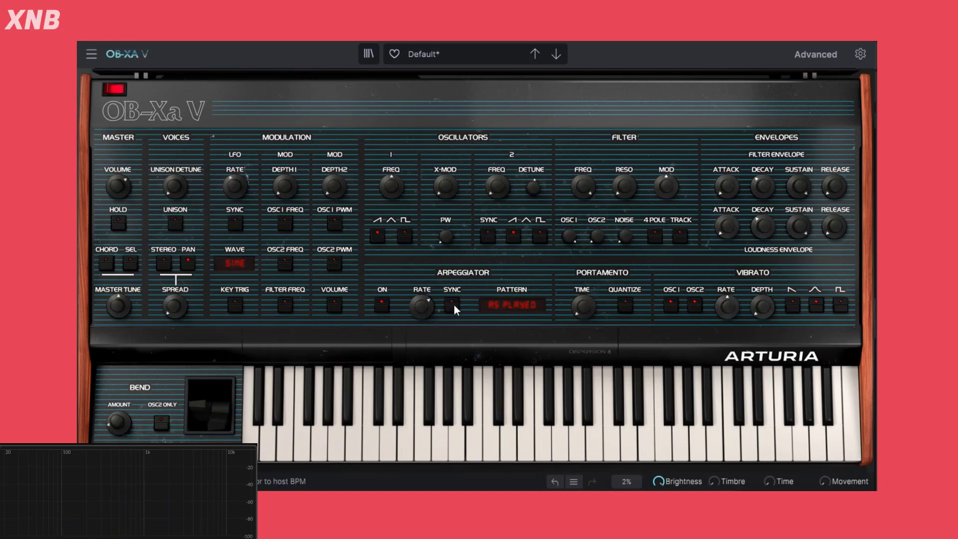
left_click(453, 305)
left_click_drag(412, 310, 412, 313)
Step: Try the As played arpeggiator pattern and change it to Up
left_click(514, 310)
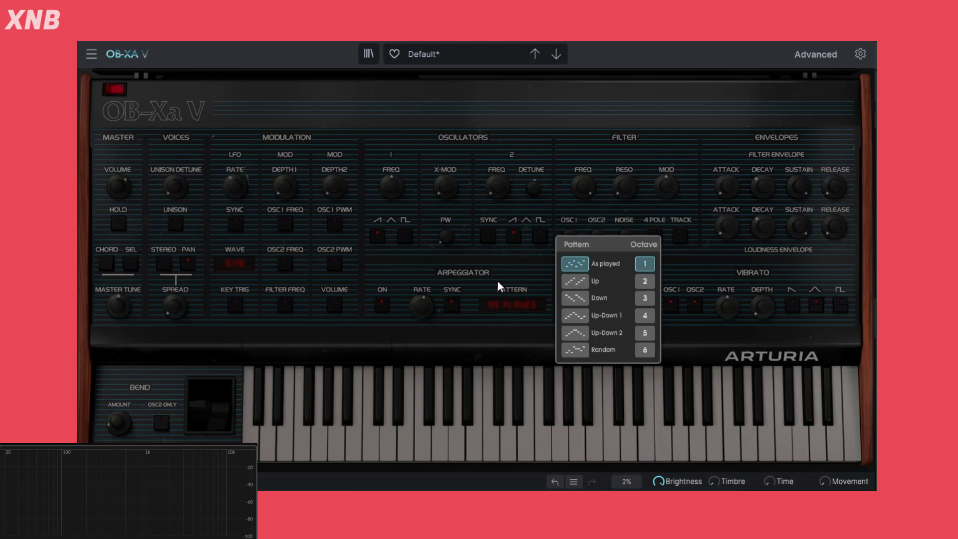
left_click(582, 263)
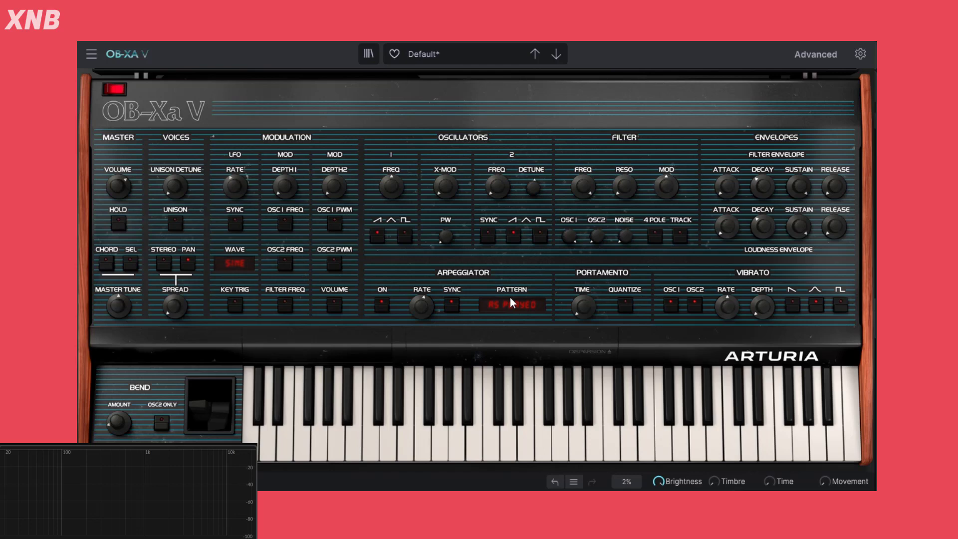
left_click(509, 302)
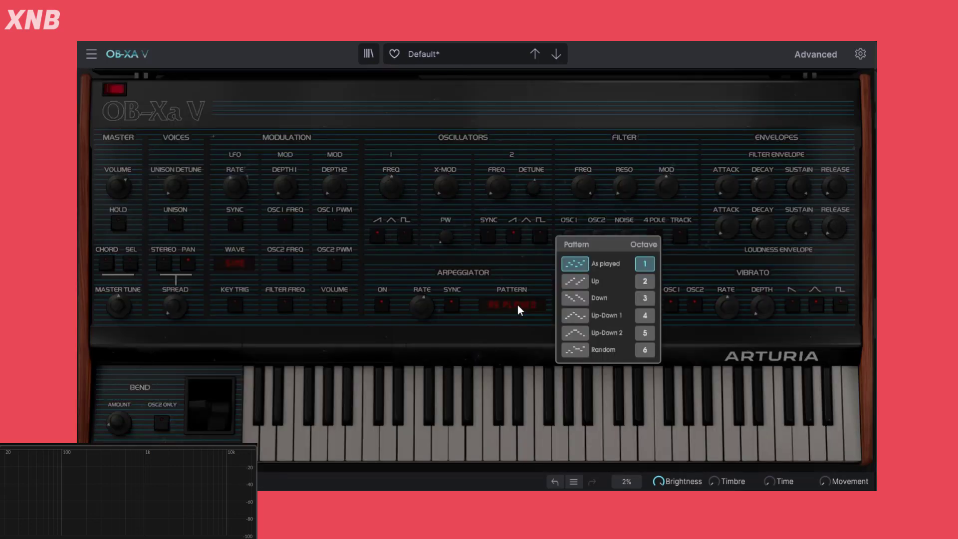
left_click(580, 282)
left_click(531, 280)
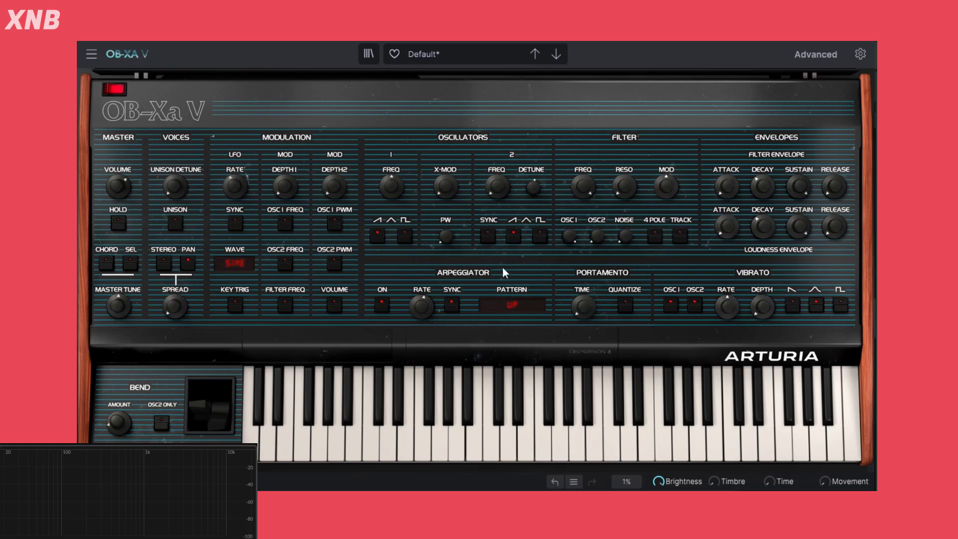
Step: Try the Down arpeggiator pattern and change it to Up-Down 1
left_click(513, 307)
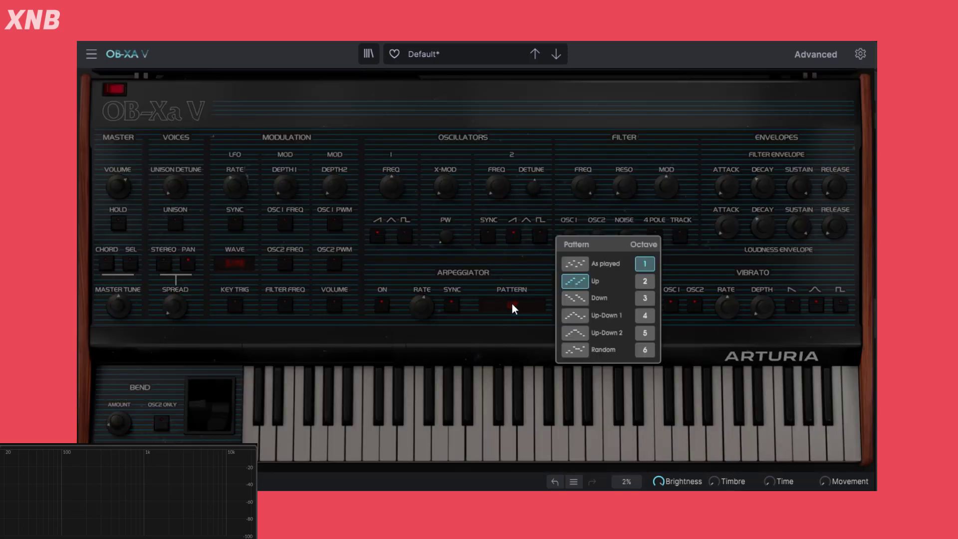
left_click(574, 298)
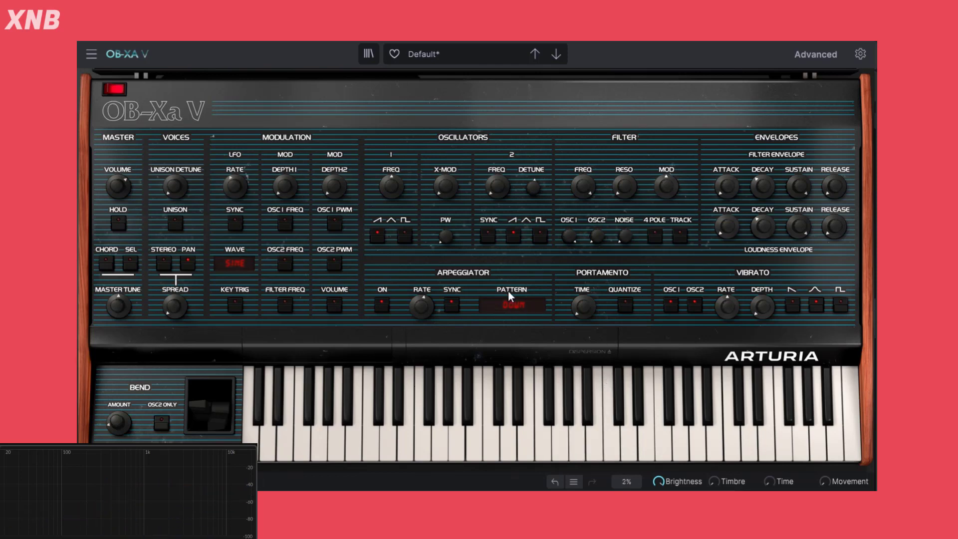
left_click(514, 303)
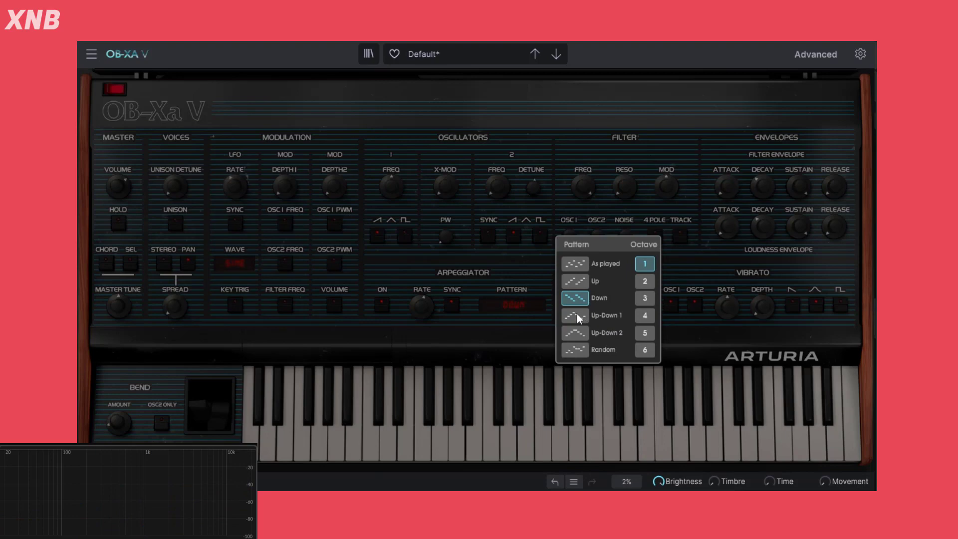
left_click(578, 315)
left_click(518, 326)
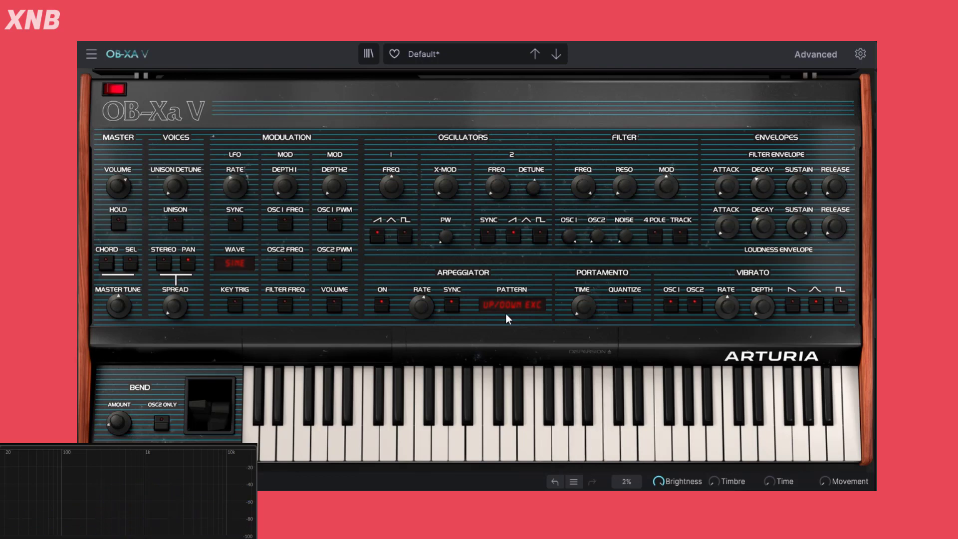
Step: Try the Up-Down 2 arpeggiator pattern and change it to Random
left_click(519, 303)
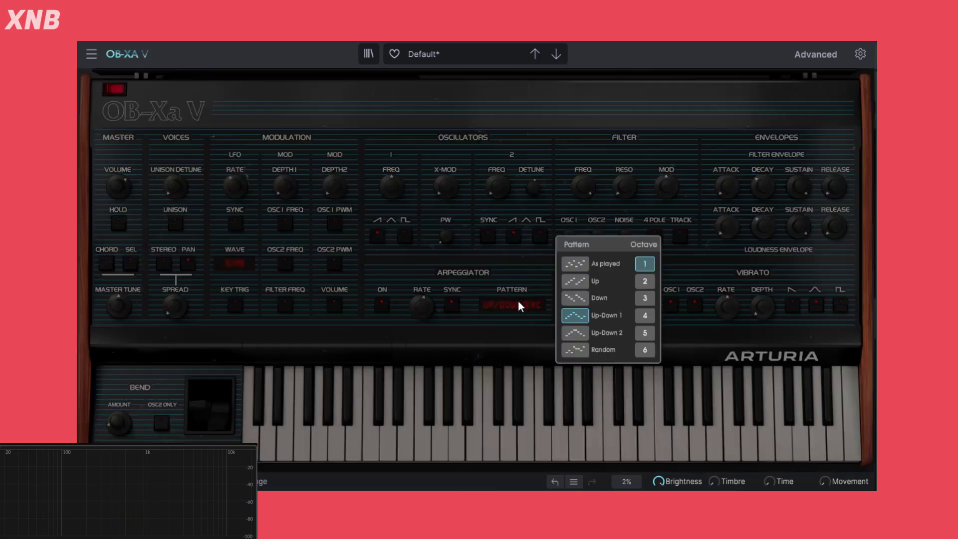
left_click(583, 335)
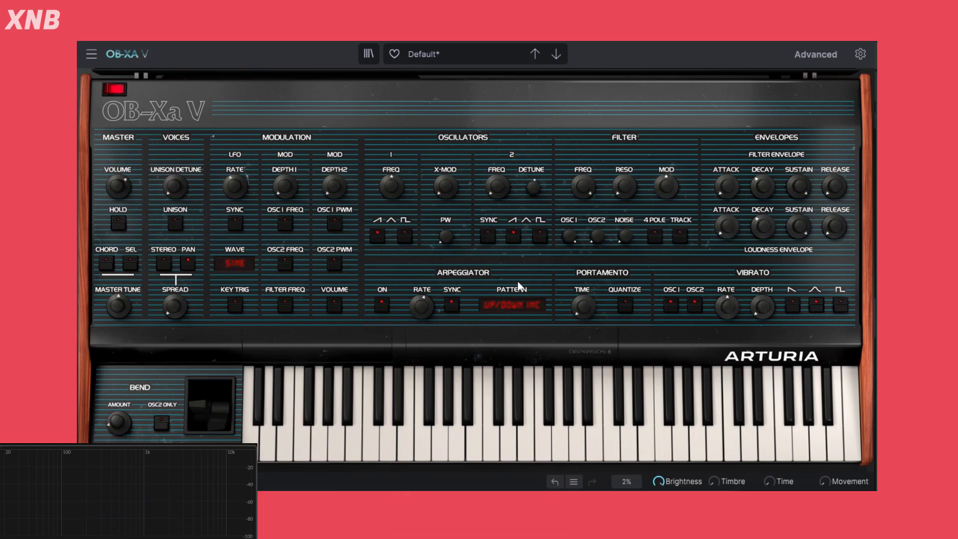
left_click(535, 306)
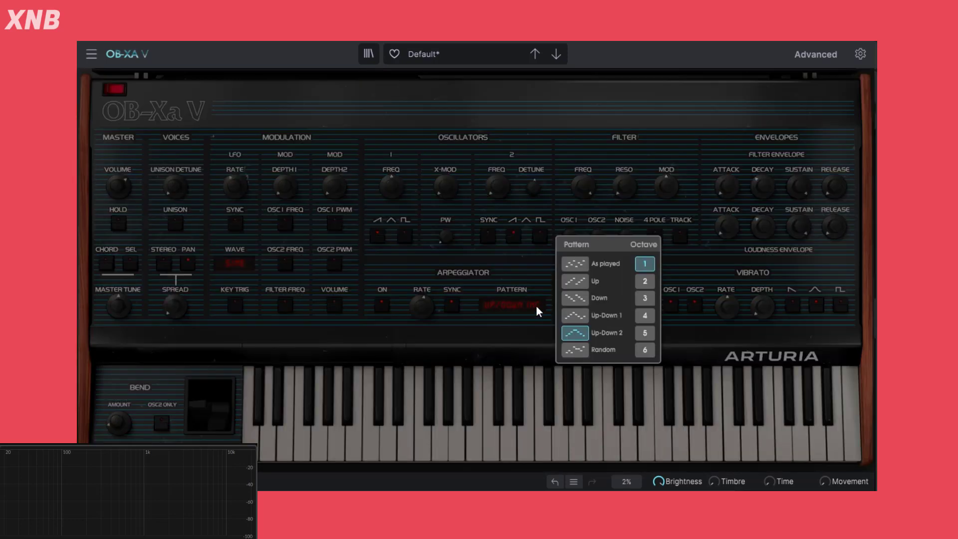
left_click(597, 350)
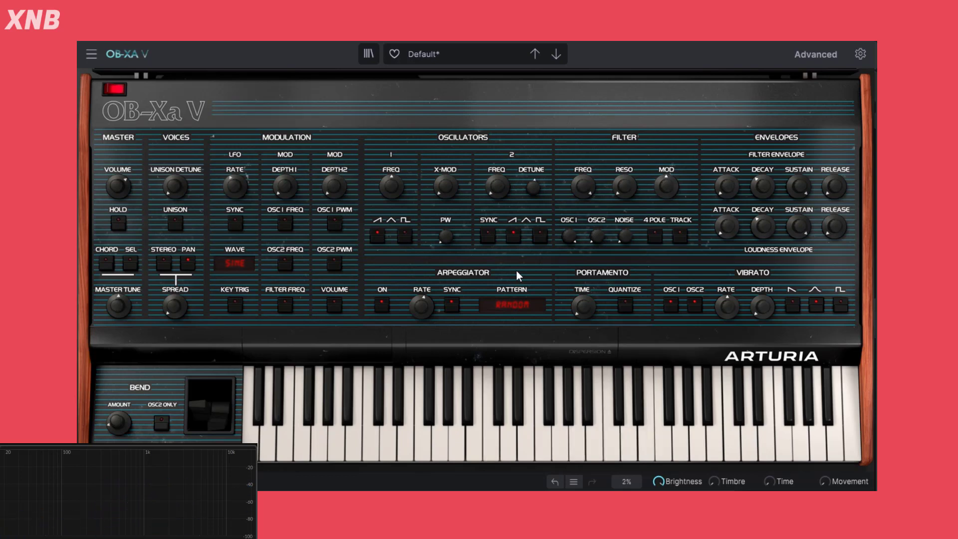
Step: Return the arpeggiator pattern to Up
left_click(520, 306)
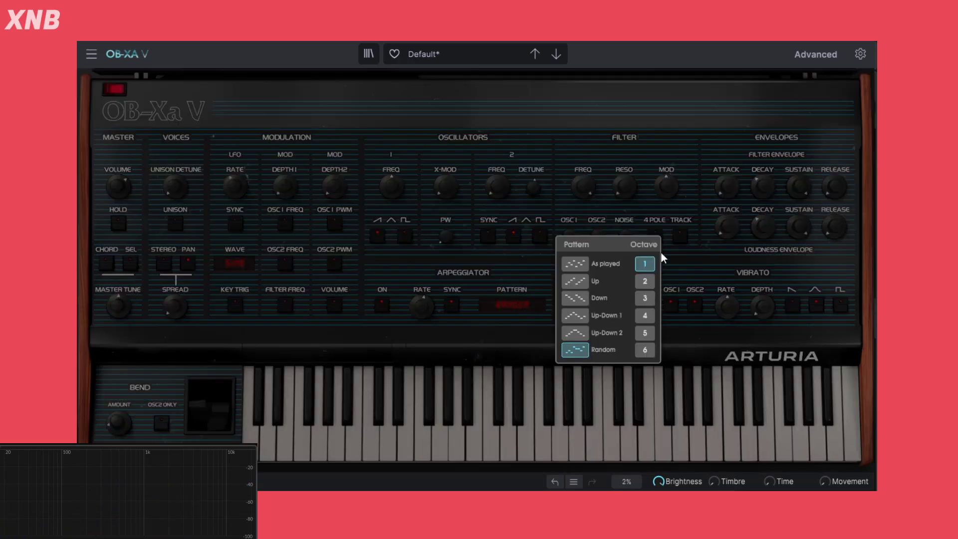
left_click(578, 282)
left_click(651, 98)
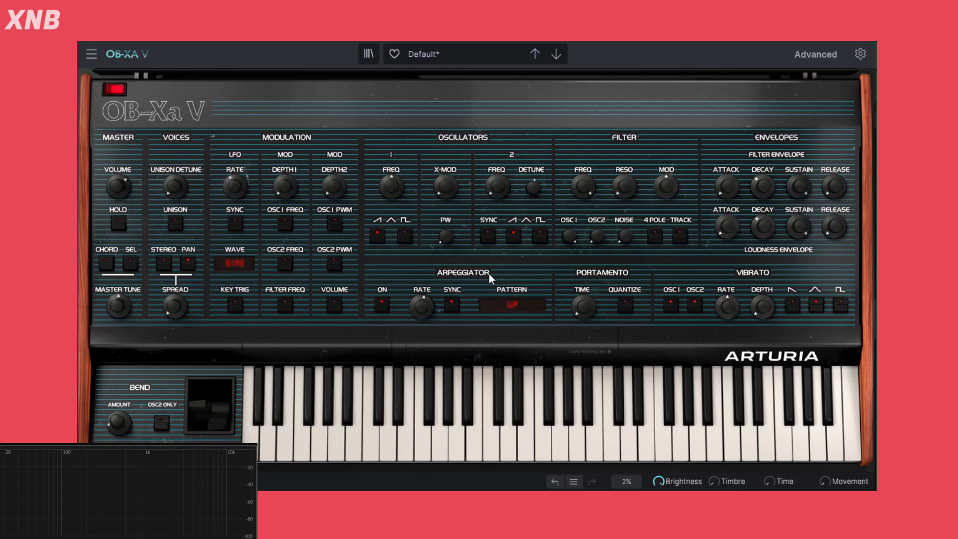
Step: Try the Up arpeggio over an octave range of 2 and then 3
left_click(529, 302)
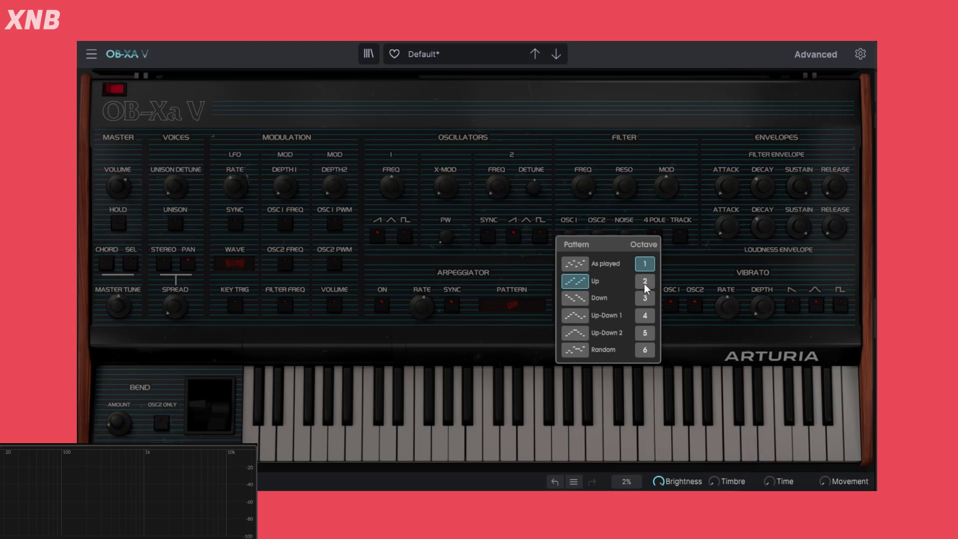
left_click(645, 284)
left_click(489, 123)
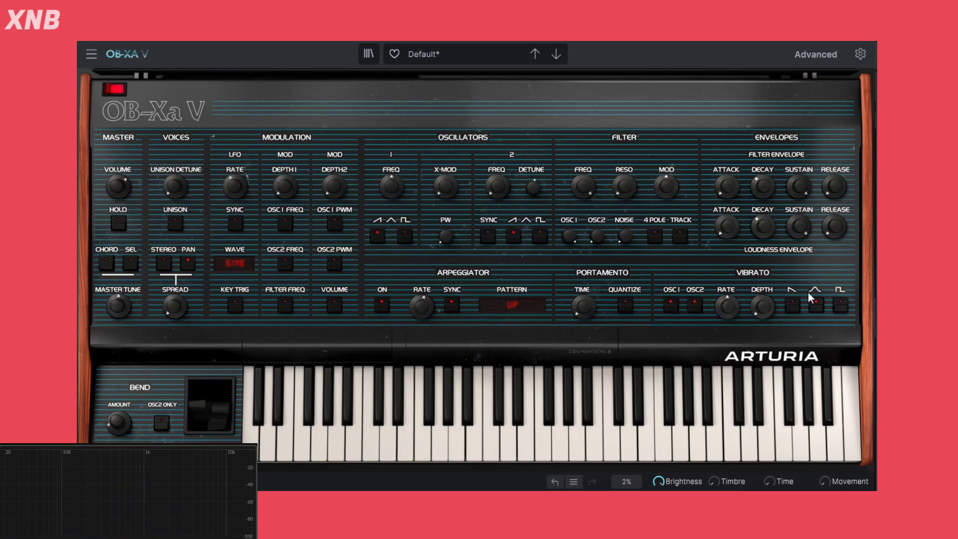
left_click(489, 308)
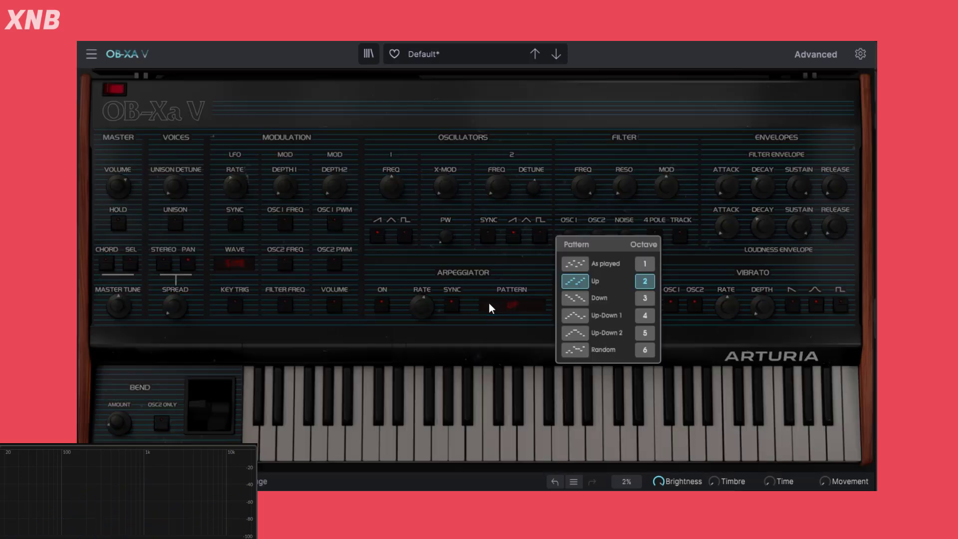
left_click(646, 300)
left_click(587, 82)
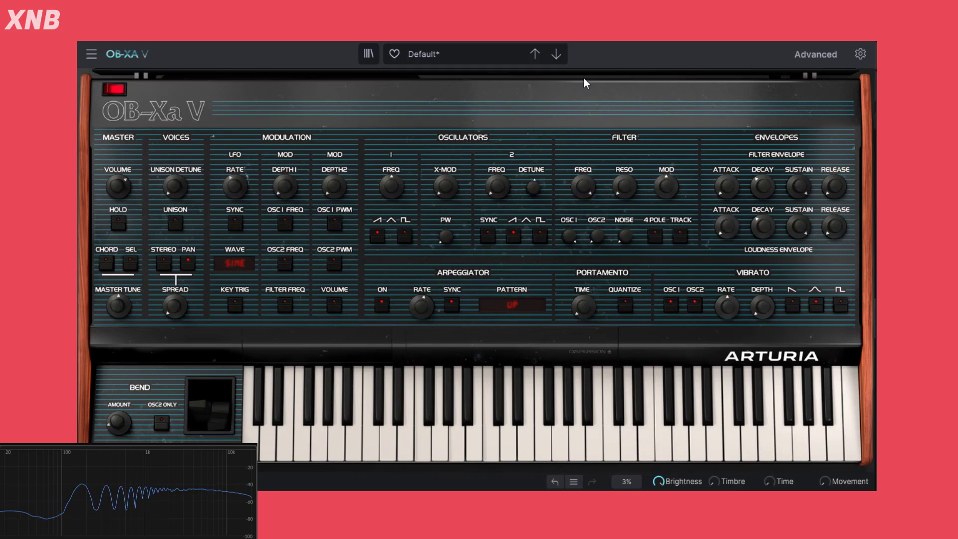
Step: Set the arpeggiator's octave range to 6
left_click(532, 302)
left_click(644, 350)
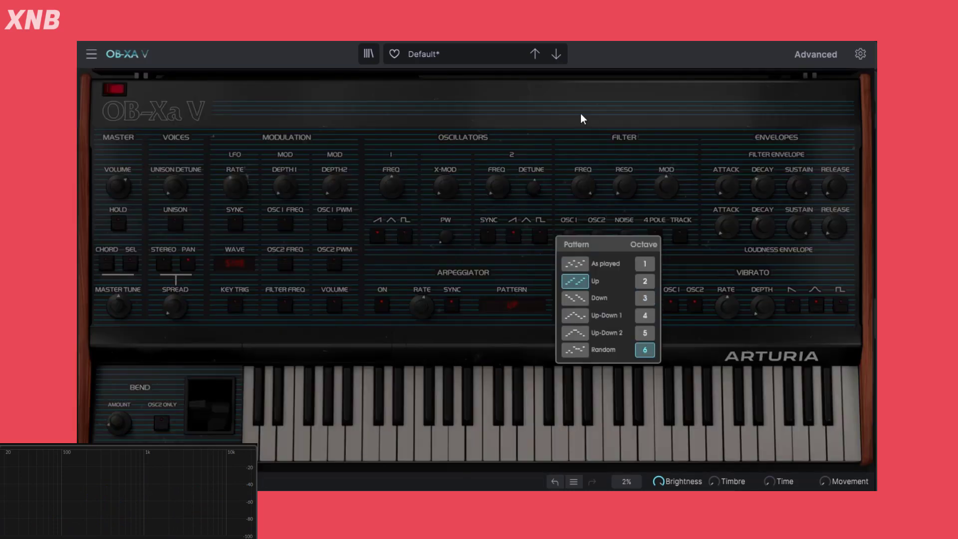
left_click(579, 96)
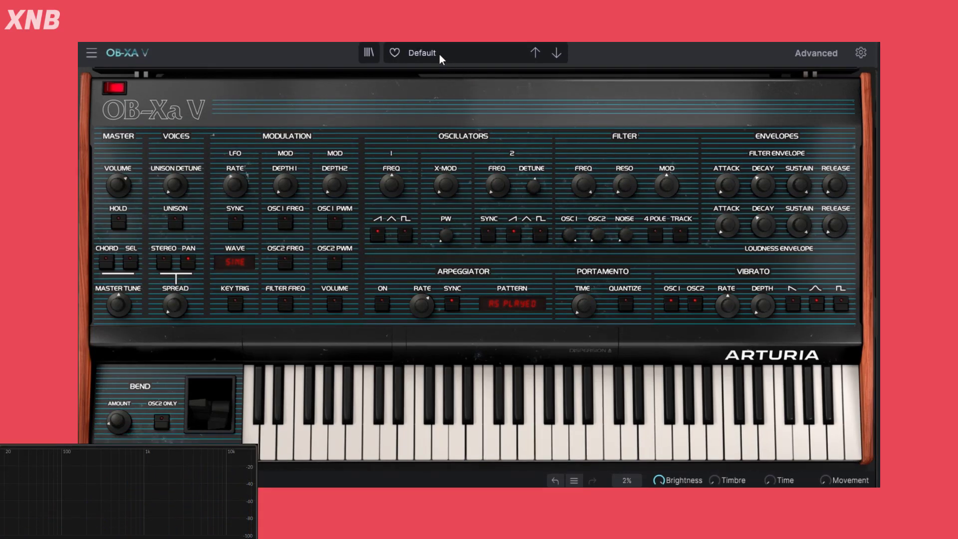
Step: Reload the Default preset from the Template type
left_click(439, 54)
mouse_move(459, 208)
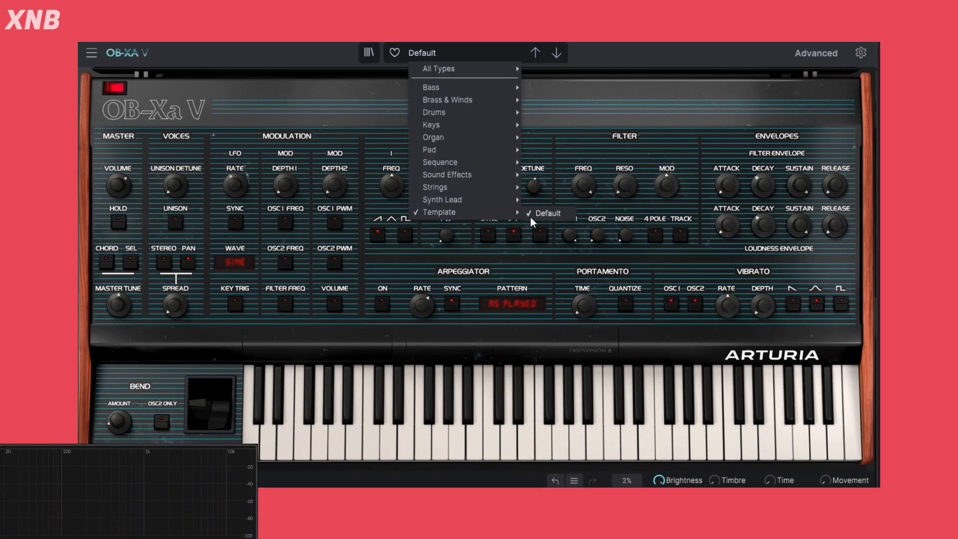
left_click(548, 213)
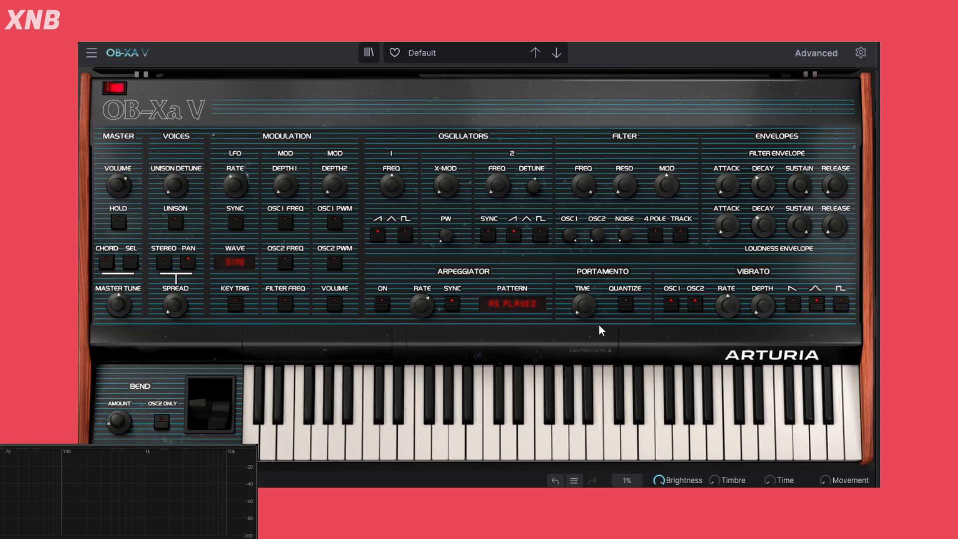
Step: Try different portamento times, including 2.20 s/octave and a shorter 0.337 s/octave
left_click_drag(585, 306, 584, 281)
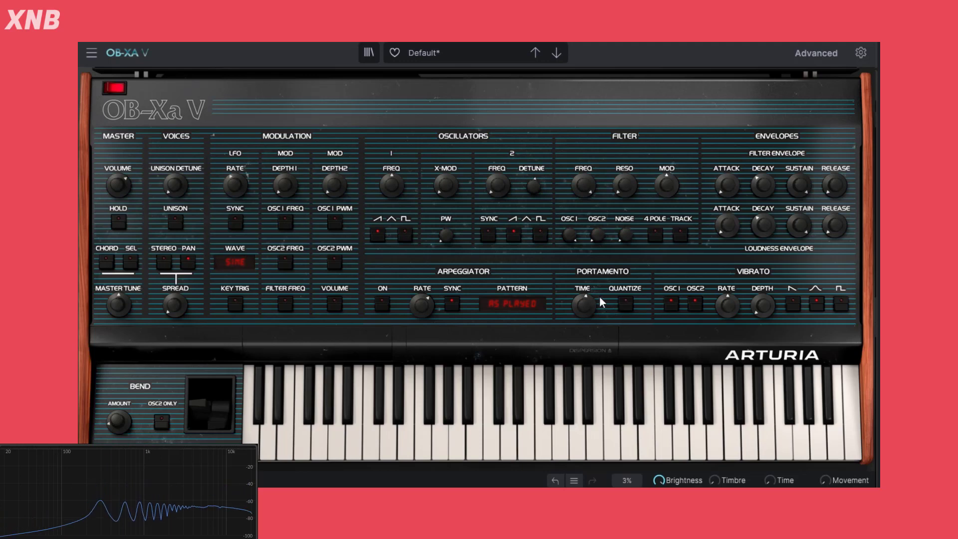
left_click_drag(585, 302, 585, 285)
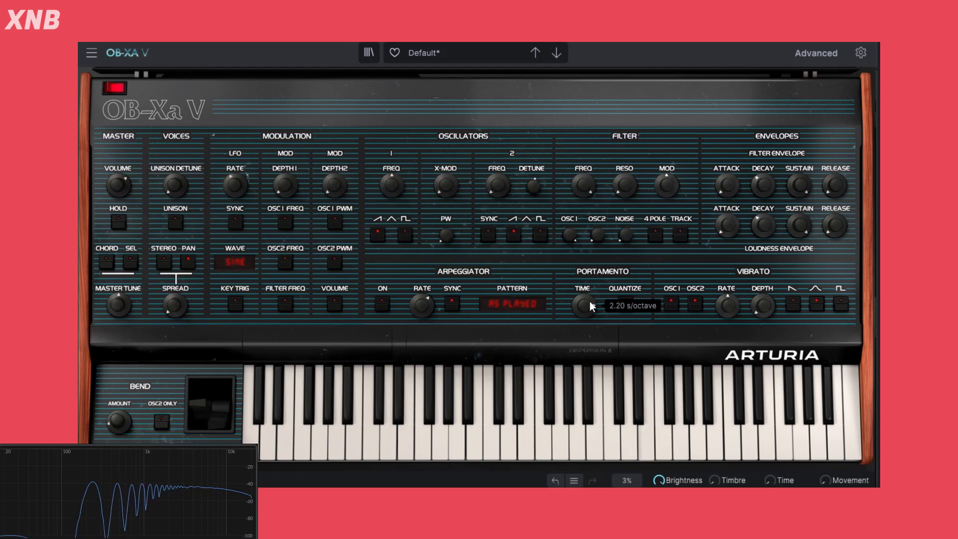
scroll(589, 301, "down", 5)
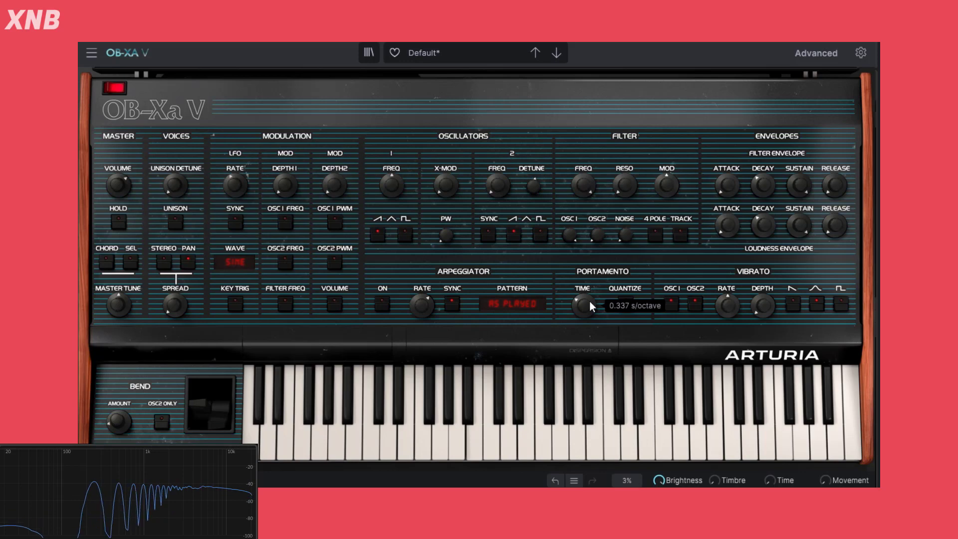
left_click_drag(589, 300, 589, 293)
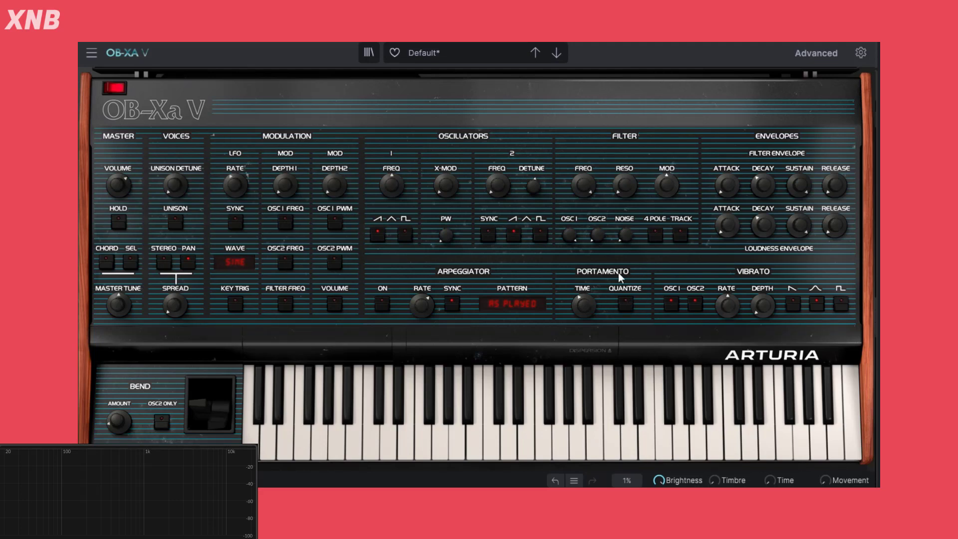
Step: Try adjusting oscillator 2's frequency with portamento on, and set the portamento time to 1.60 s/octave
left_click_drag(586, 307, 585, 299)
left_click_drag(498, 185, 498, 185)
left_click_drag(498, 184, 498, 174)
mouse_move(503, 188)
left_click_drag(502, 189, 501, 183)
mouse_move(577, 309)
left_click_drag(580, 314, 580, 300)
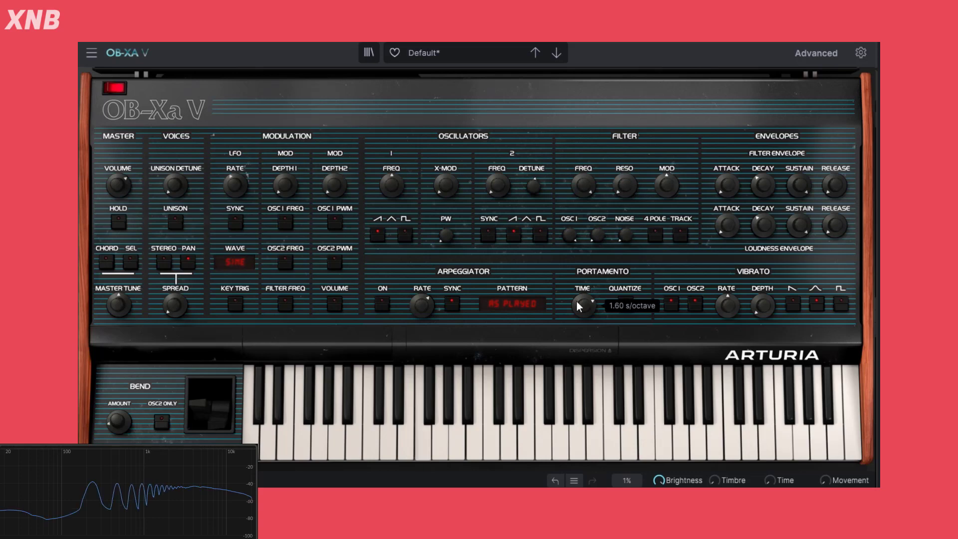